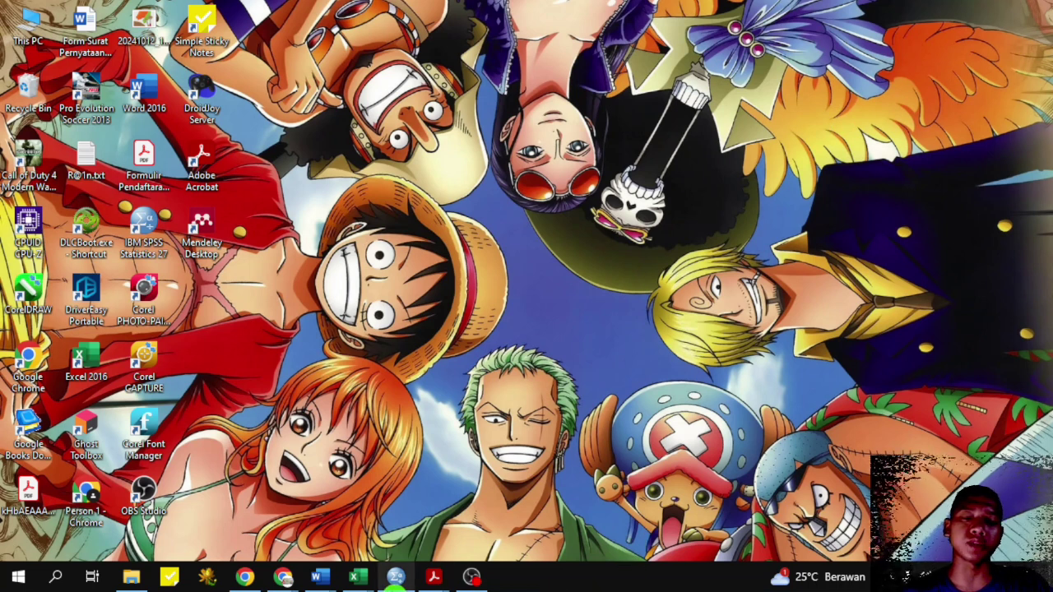
Step: Open TUGAS STATISTIKA VIDEO 4.pdf, fit whole pages in view and go to the multiple correlation case example on page 3
click(446, 580)
click(461, 498)
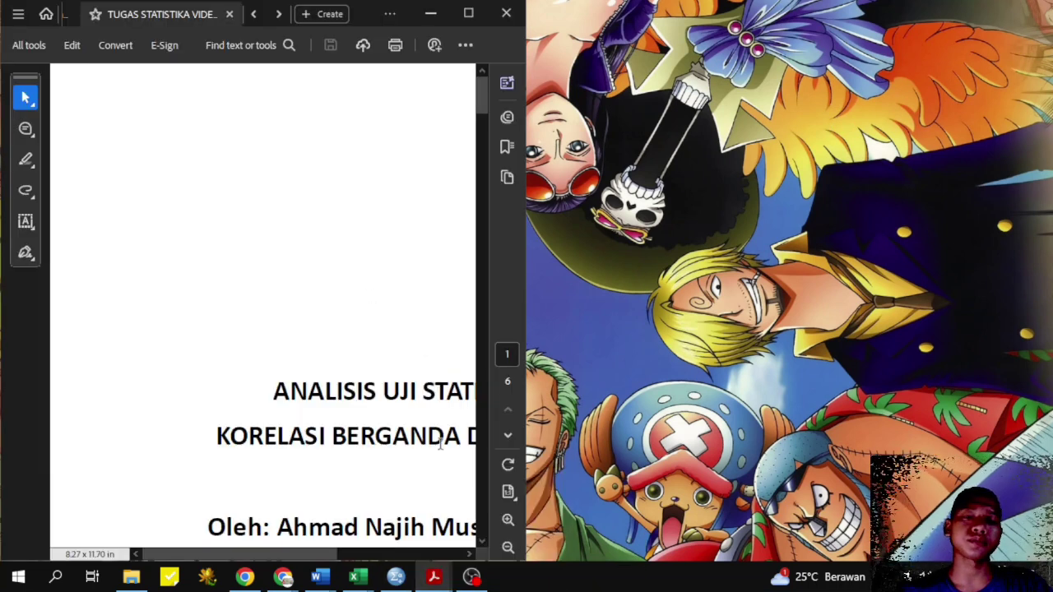
click(507, 491)
click(442, 433)
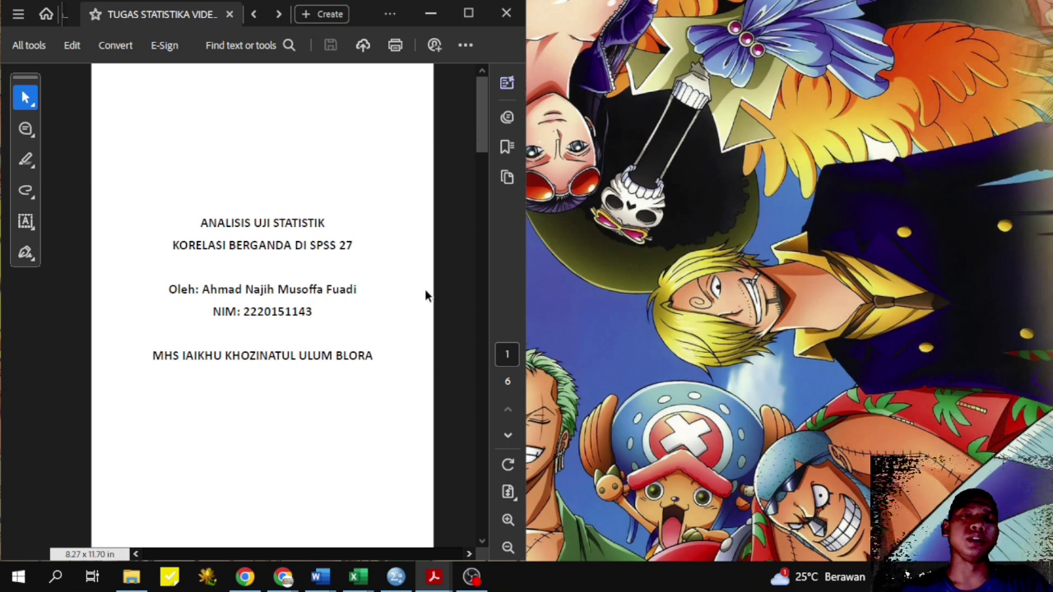
scroll(452, 267, down, 3)
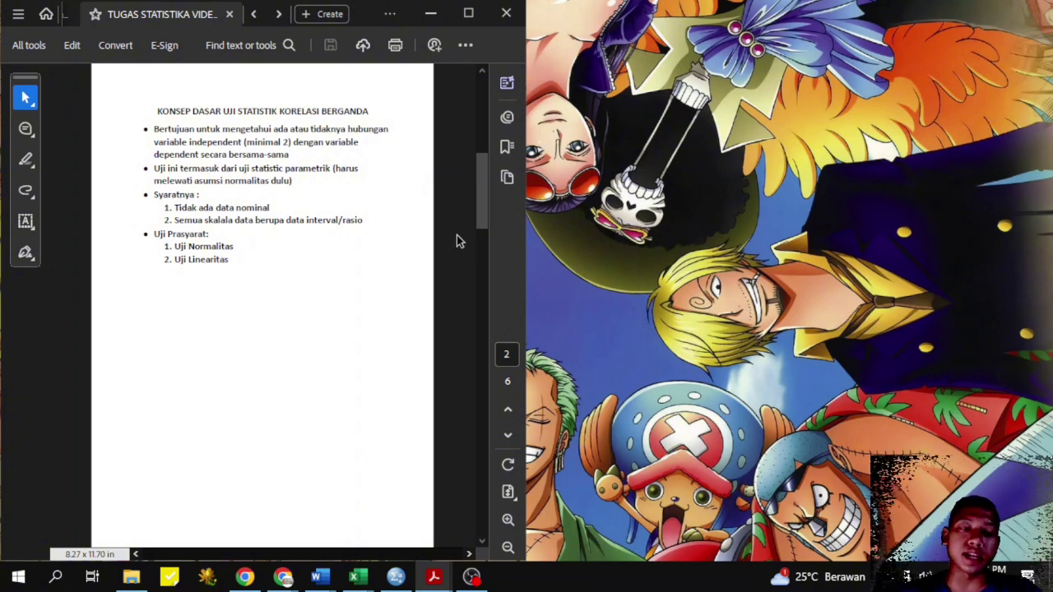
scroll(459, 241, down, 2)
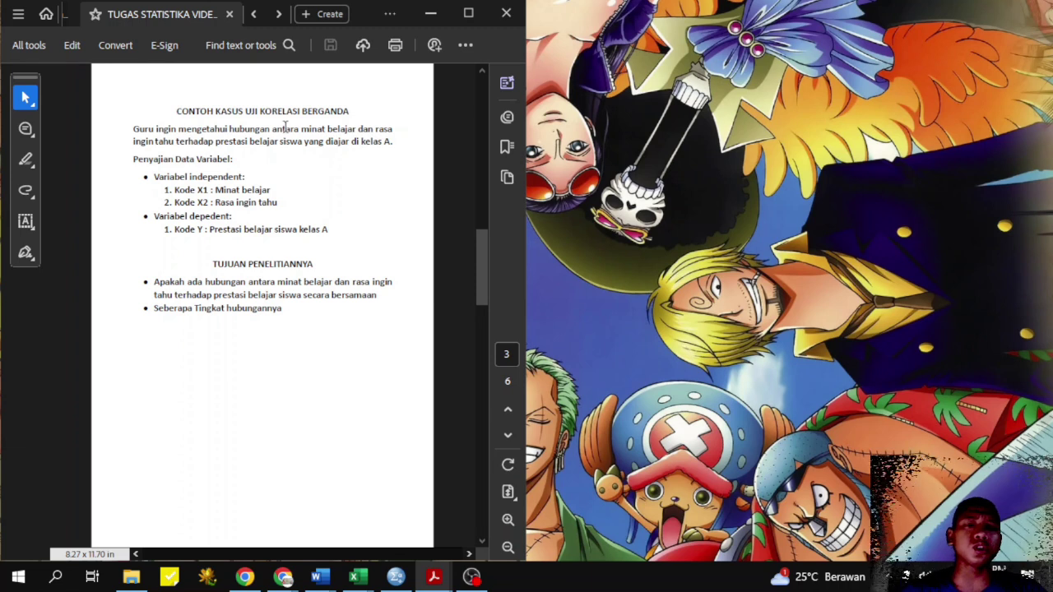
Step: Highlight the phrases "minat belajar", "rasa ingin tahu" and "prestasi belajar siswa" in the case example's opening sentence
drag(304, 130, 355, 130)
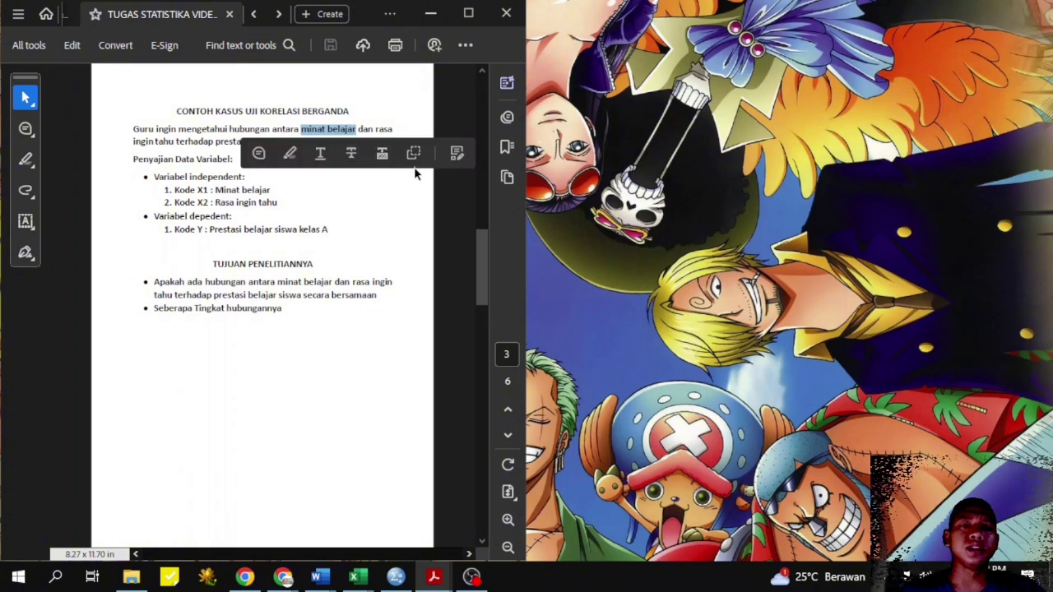
click(290, 153)
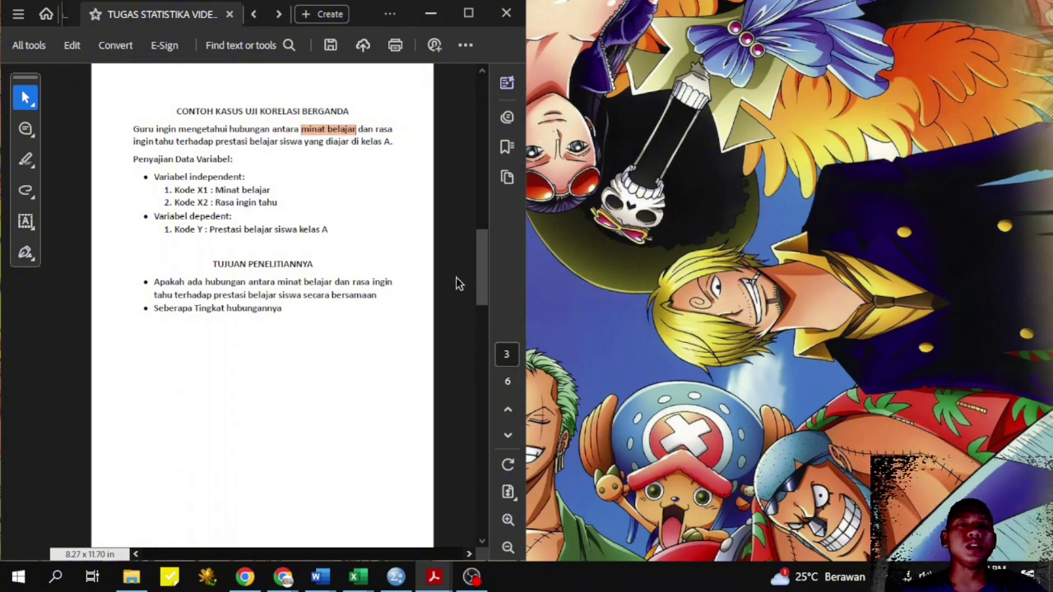
drag(375, 129, 175, 144)
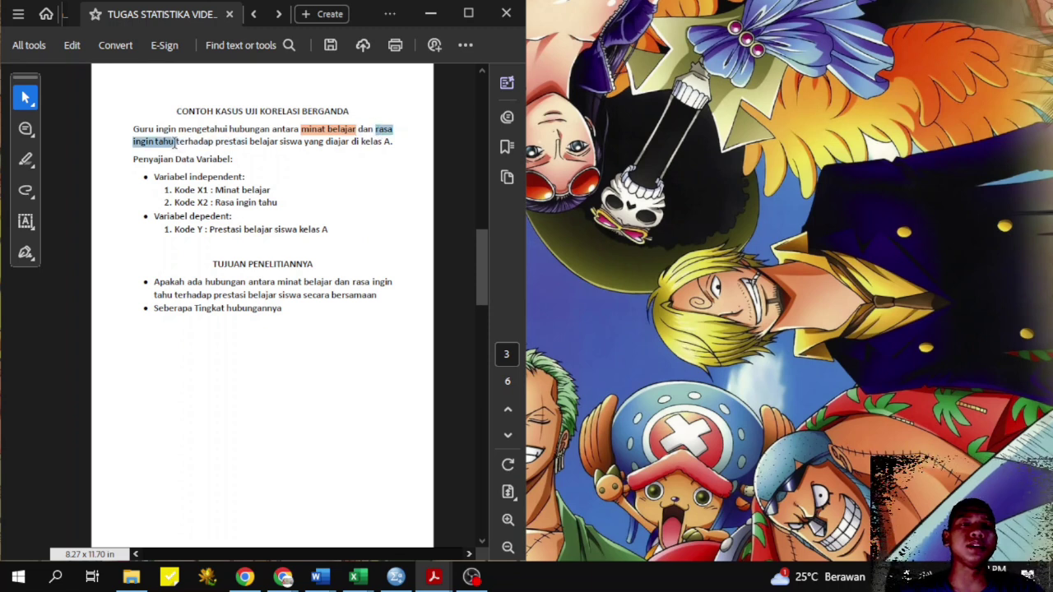
click(231, 161)
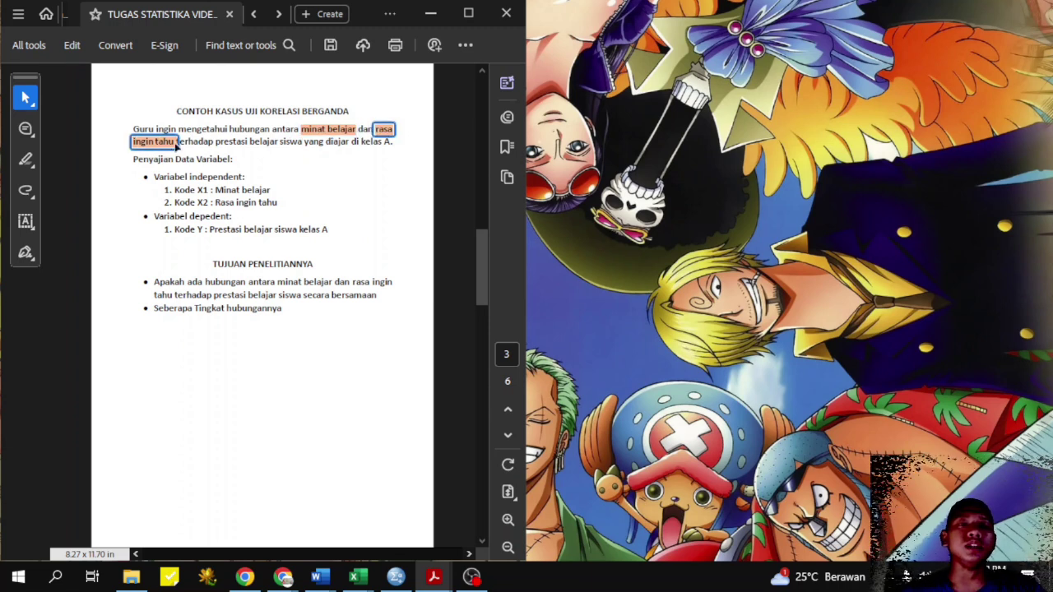
drag(215, 143, 292, 142)
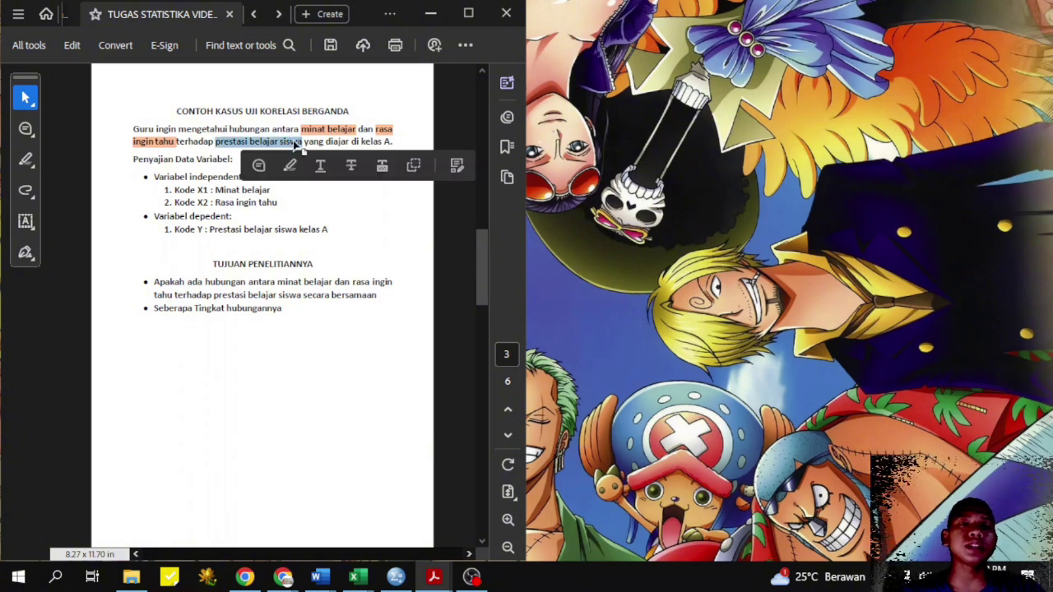
click(290, 165)
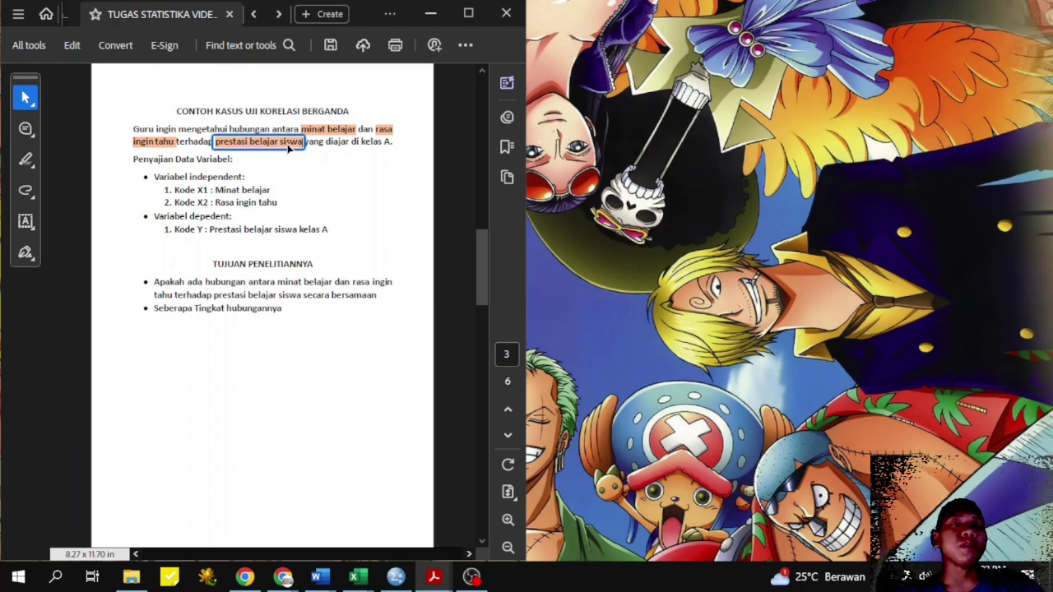
Step: Highlight the variable codes X1, X2 and Y in the lists of independent and dependent variables
double_click(201, 190)
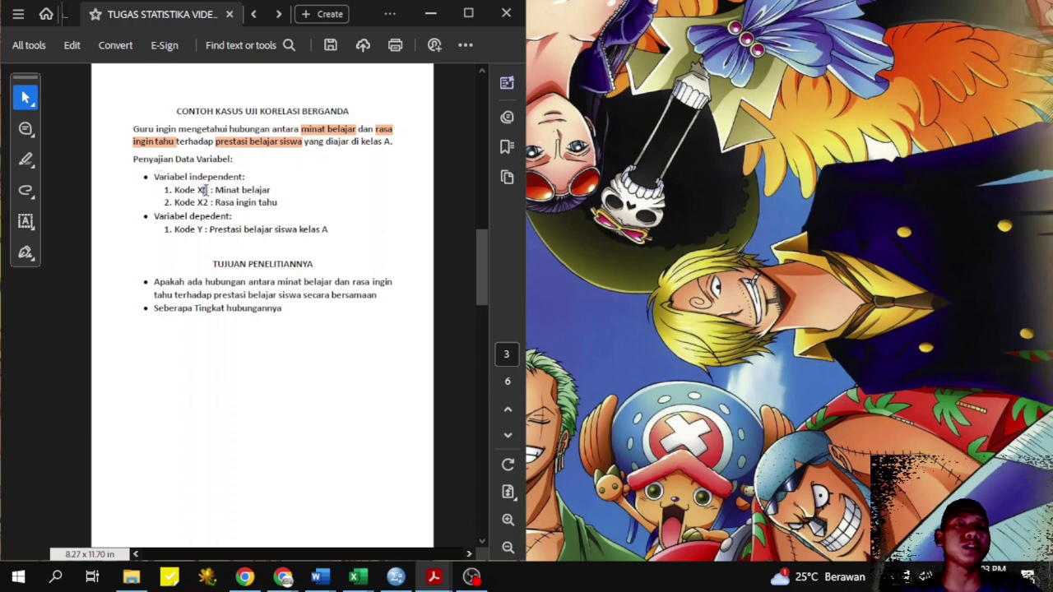
mouse_move(199, 190)
mouse_down()
mouse_move(211, 190)
mouse_move(198, 202)
mouse_move(207, 203)
mouse_up()
click(257, 214)
click(259, 233)
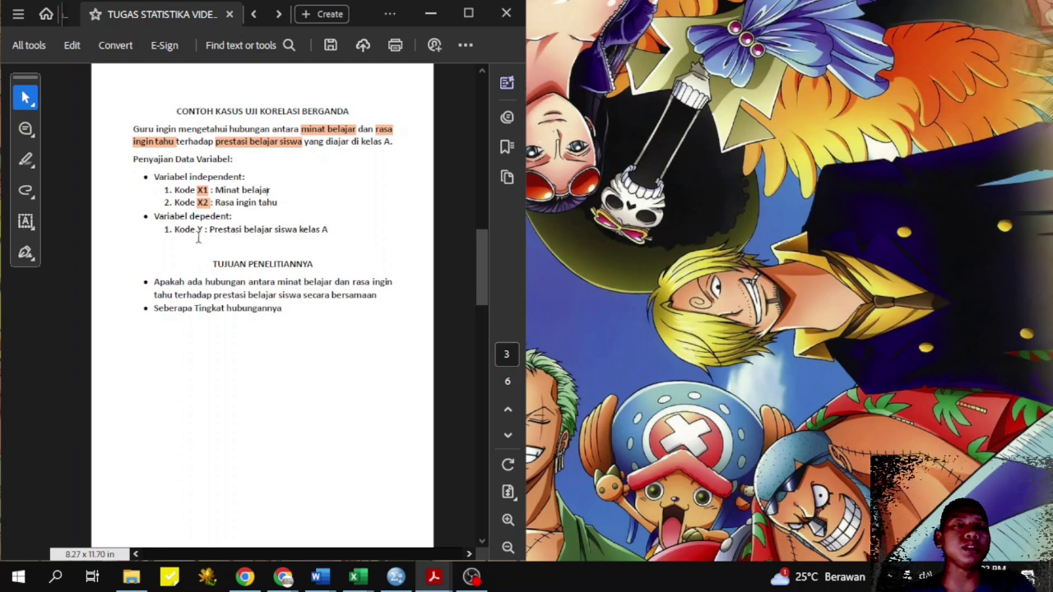
drag(197, 232, 207, 232)
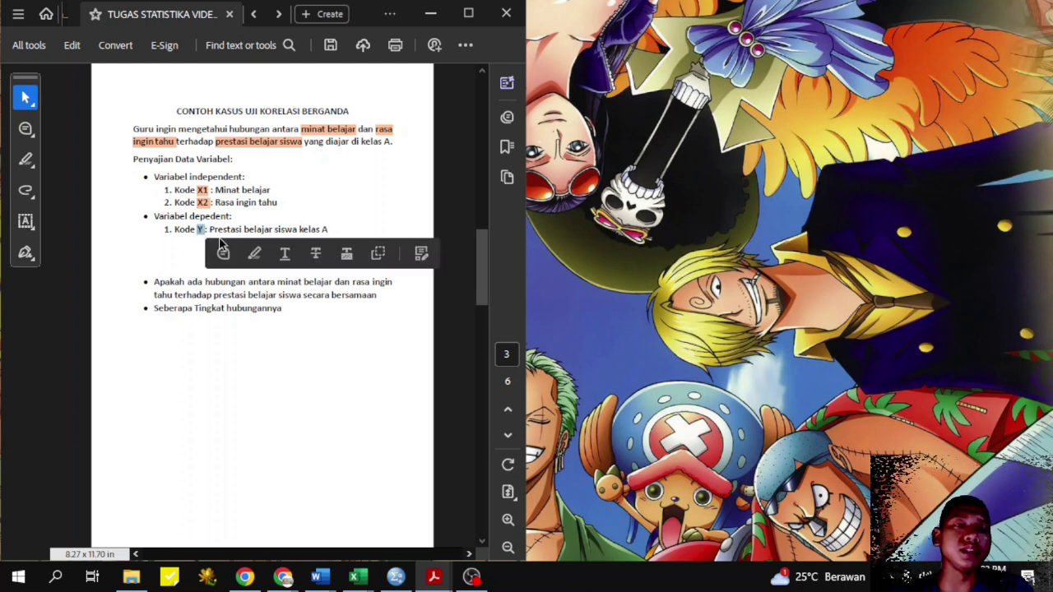
click(255, 254)
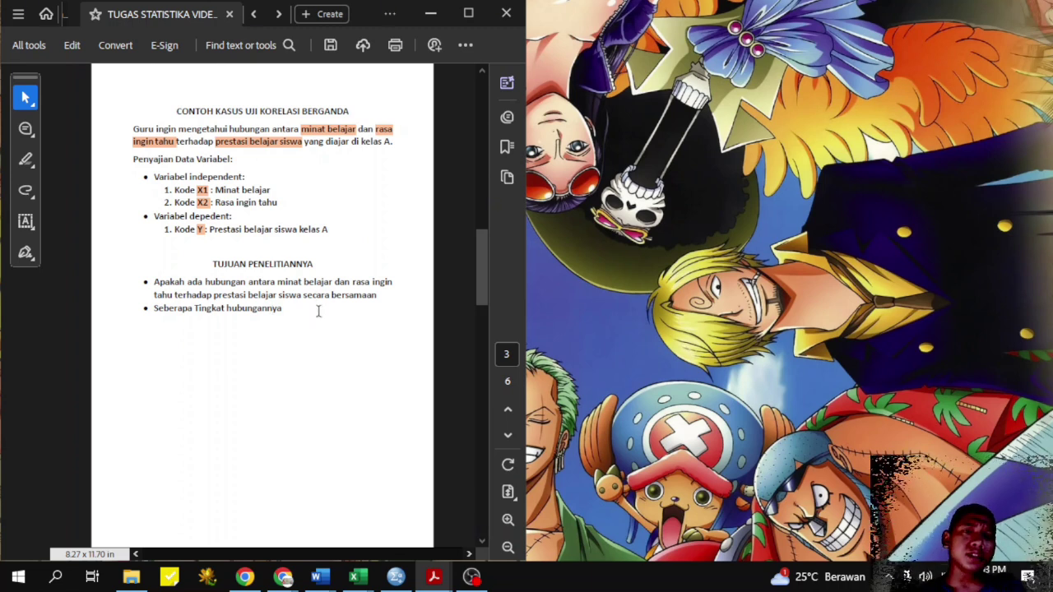
Step: Review the hypotheses, significance level and test criteria on page 5 of the PDF, and minimize the document
scroll(436, 168, down, 2)
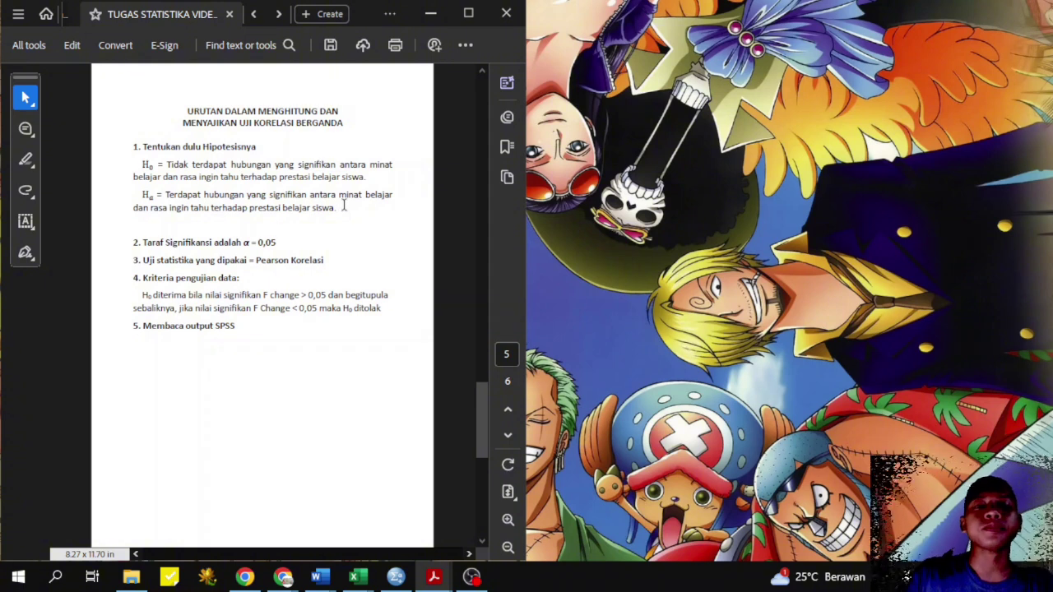
click(336, 208)
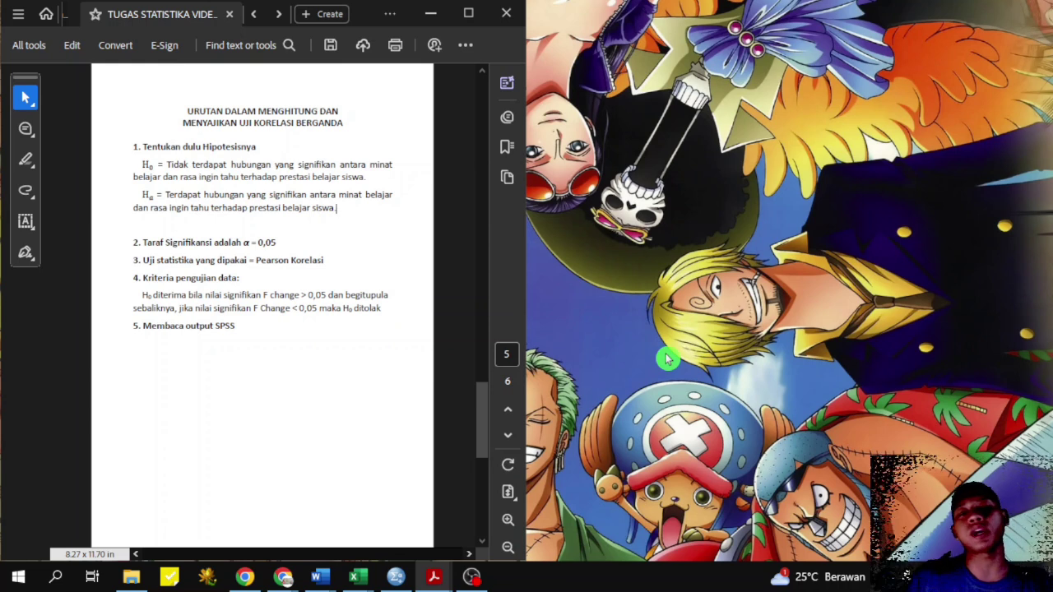
click(437, 13)
right_click(564, 15)
click(580, 58)
right_click(541, 179)
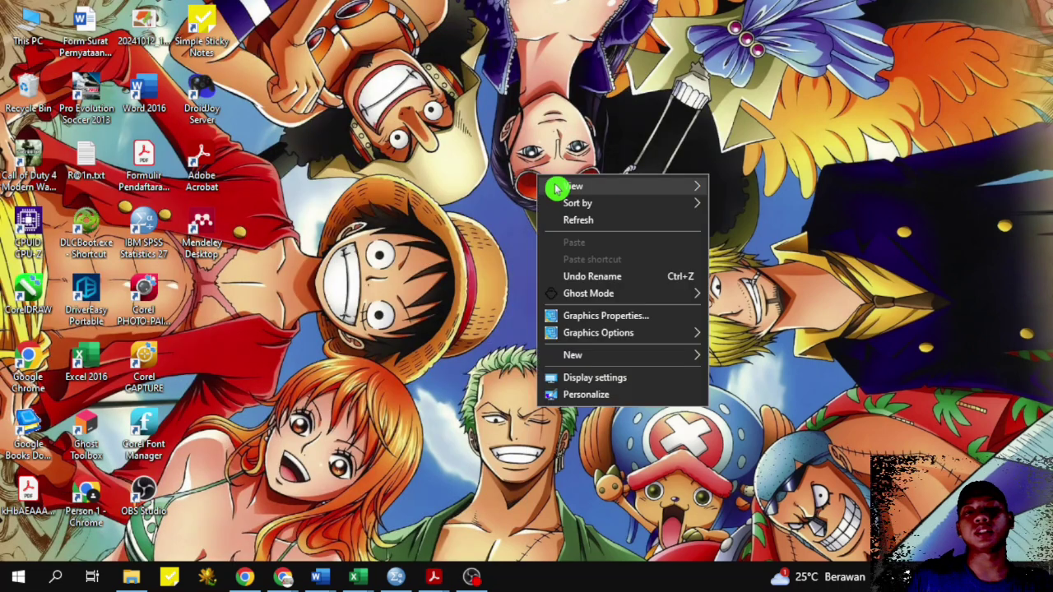
click(580, 220)
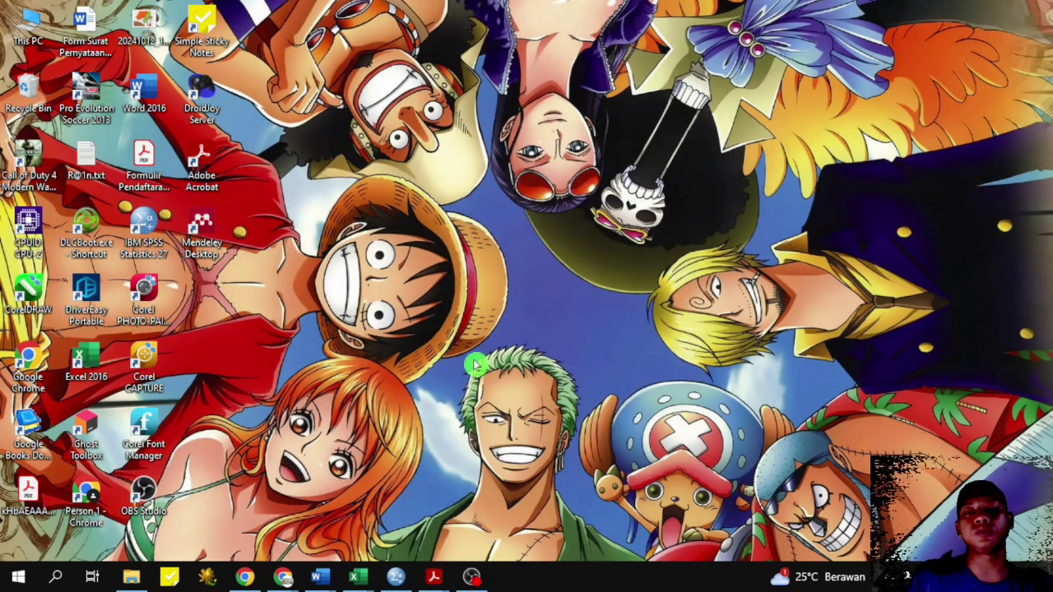
Step: Switch to the SPSS data editor holding X1, X2 and Y, and open the Linear Regression dialog
click(403, 580)
drag(298, 154, 293, 136)
click(292, 121)
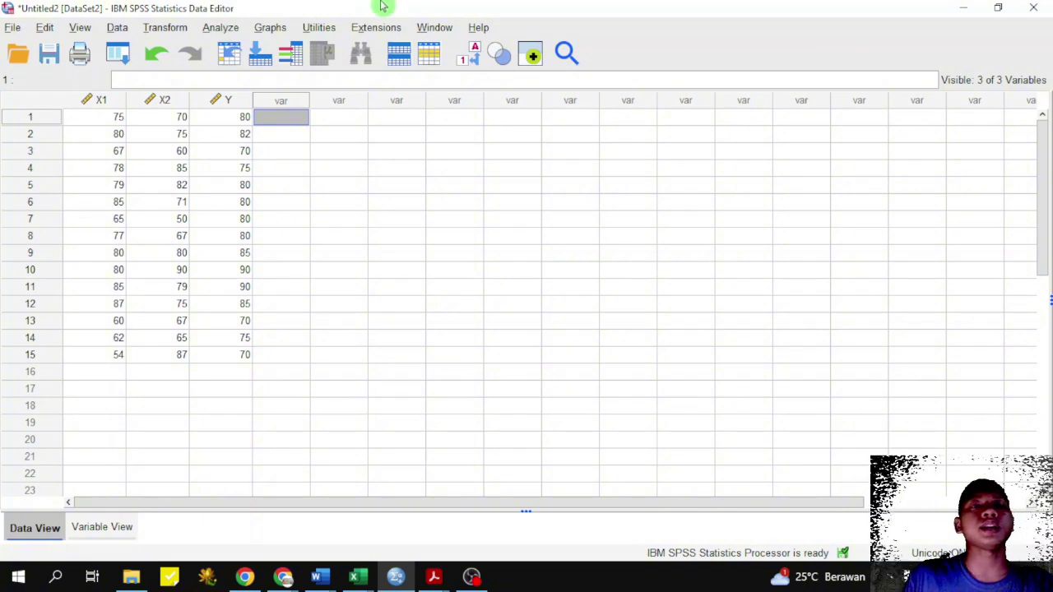
click(251, 27)
mouse_move(225, 27)
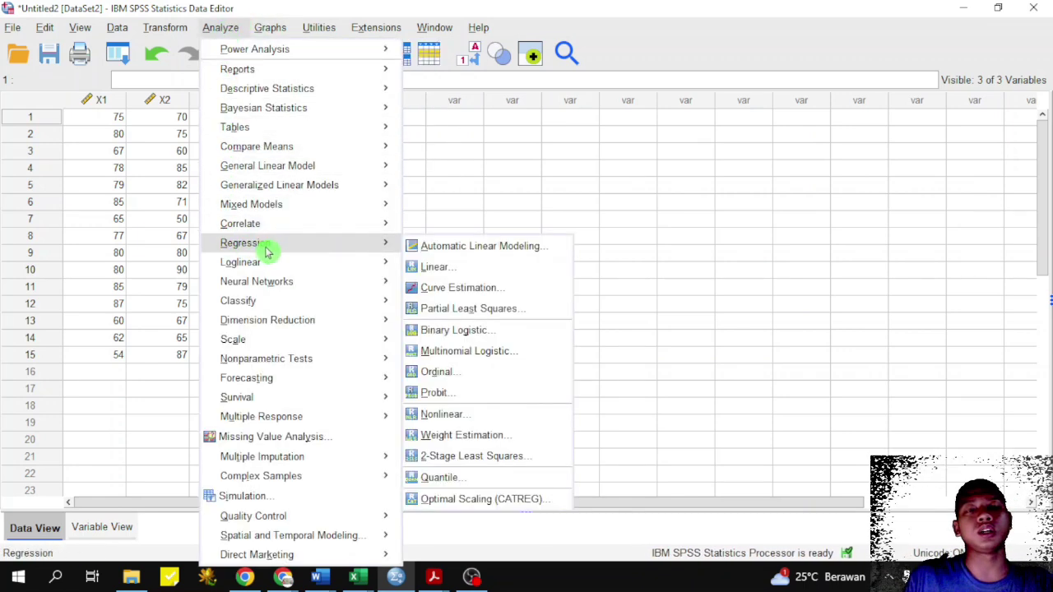
mouse_move(296, 265)
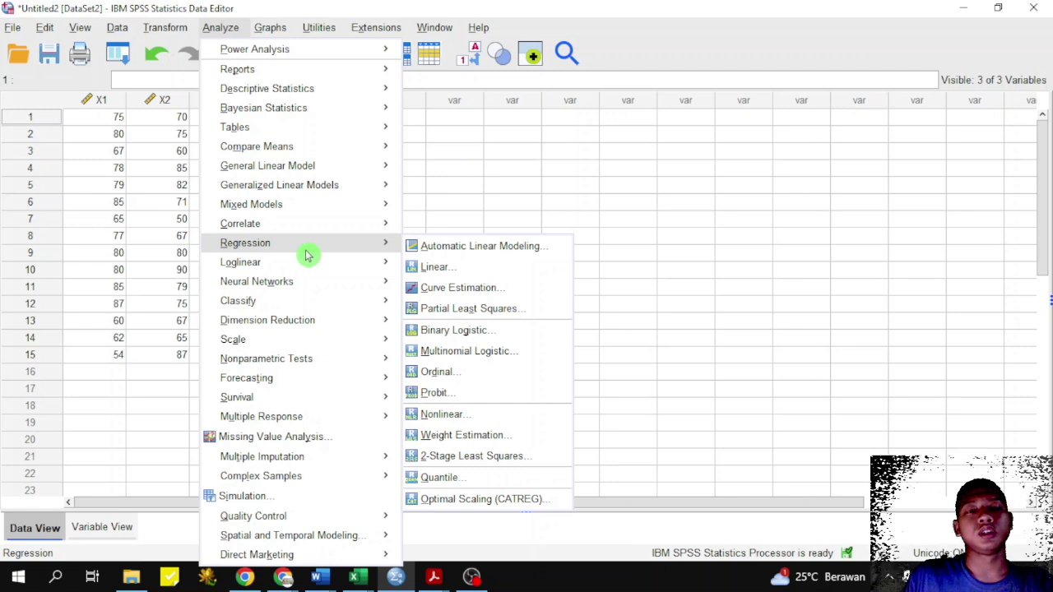
click(434, 271)
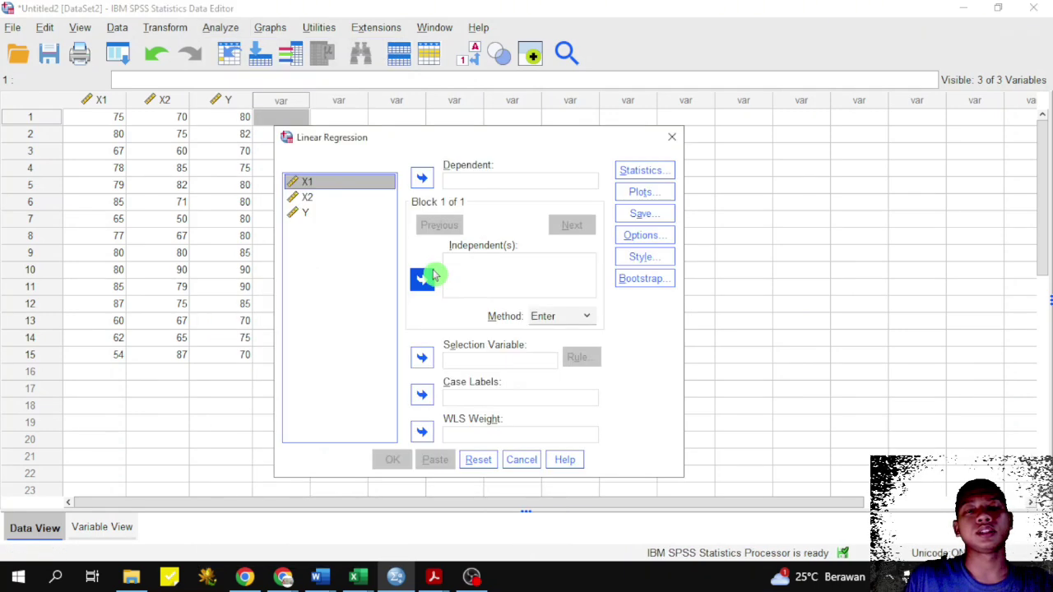
click(315, 198)
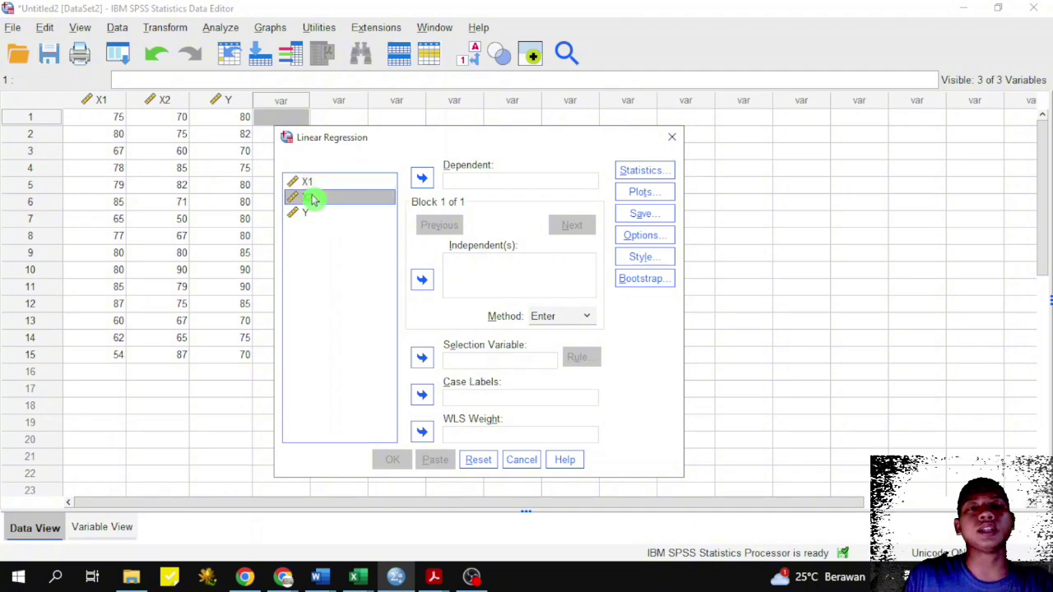
click(314, 182)
click(315, 198)
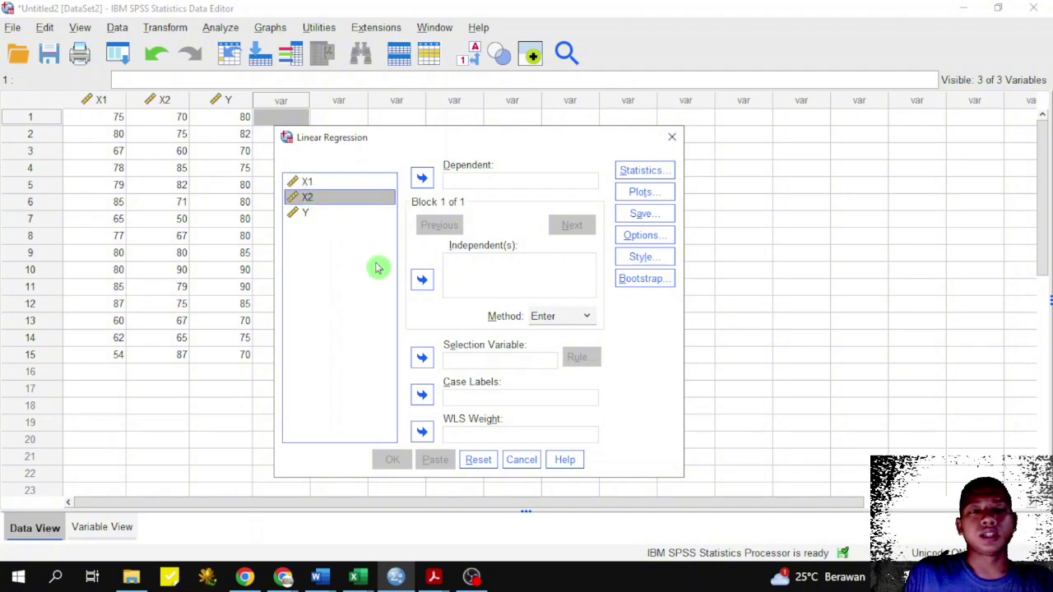
Step: Snap the SPSS data editor and the Linear Regression dialog to the right half of the screen
click(594, 22)
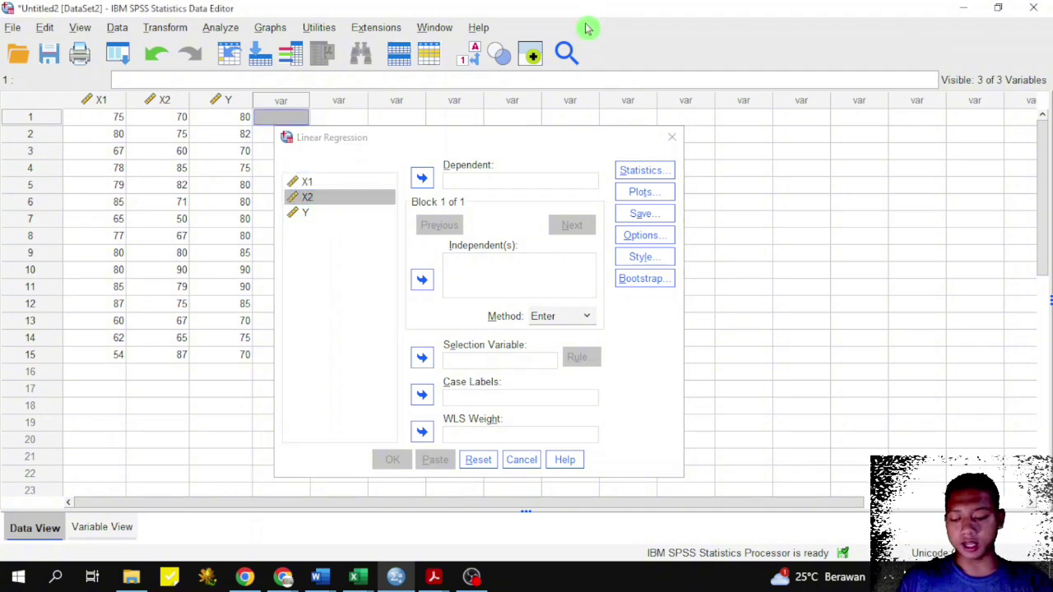
key(super+Right)
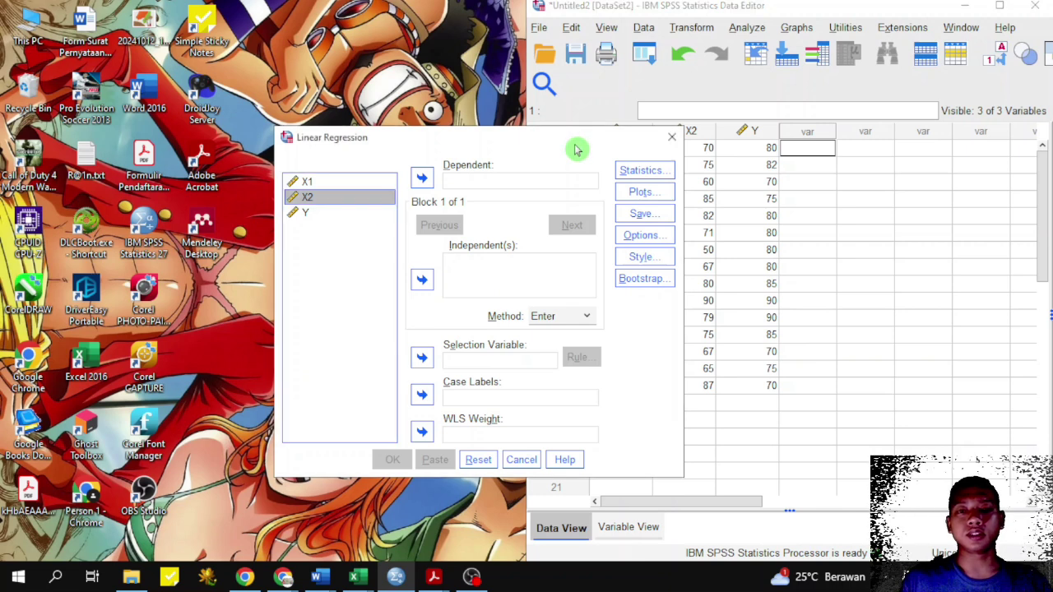
click(576, 148)
key(super+Right)
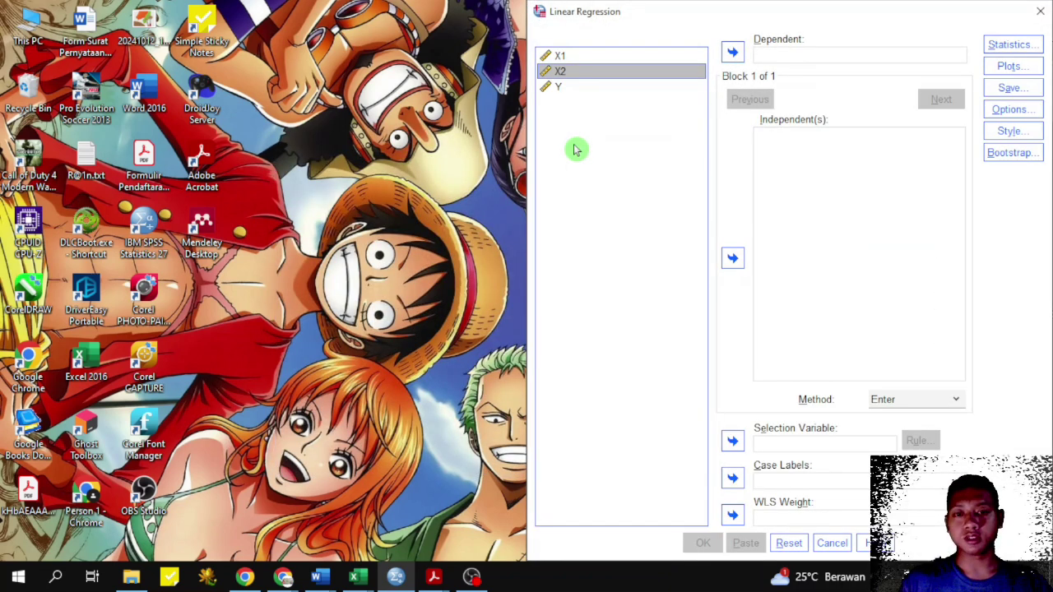
Step: Show TUGAS STATISTIKA VIDEO 4.pdf beside the Linear Regression dialog at the variable definitions on page 3
click(433, 576)
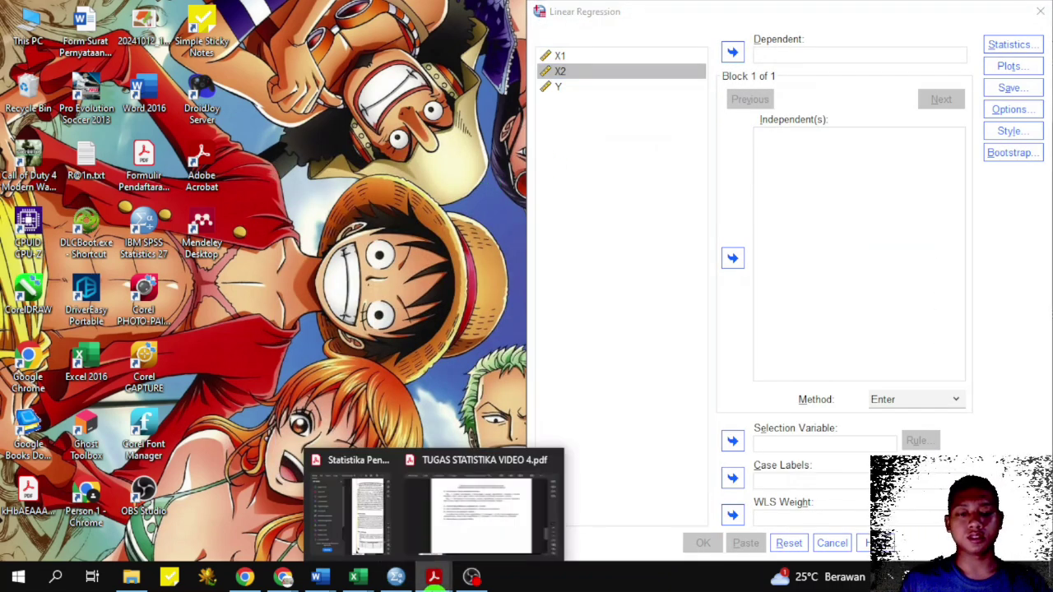
click(420, 505)
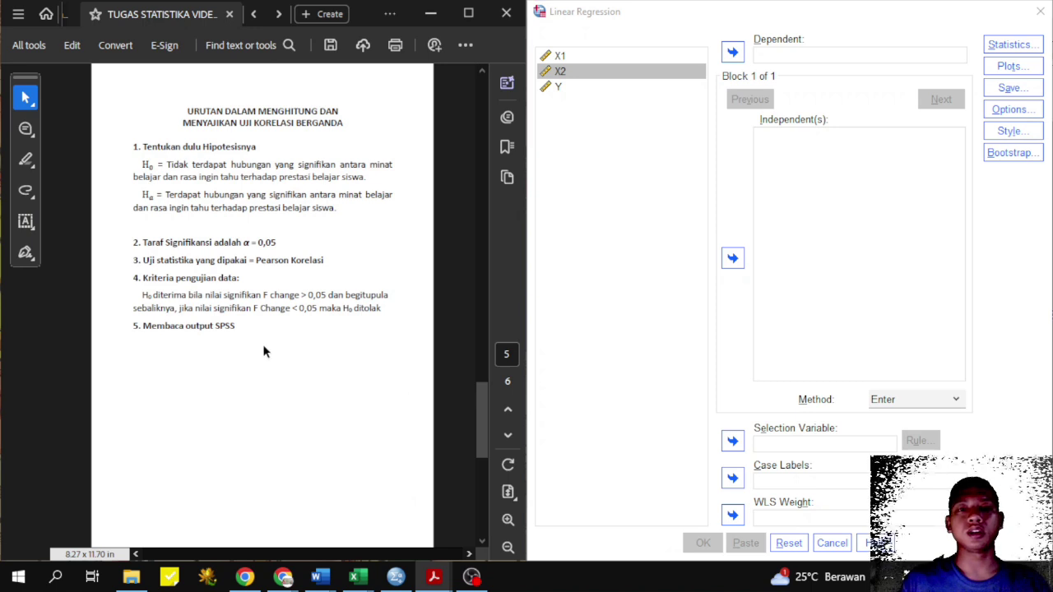
scroll(419, 253, up, 5)
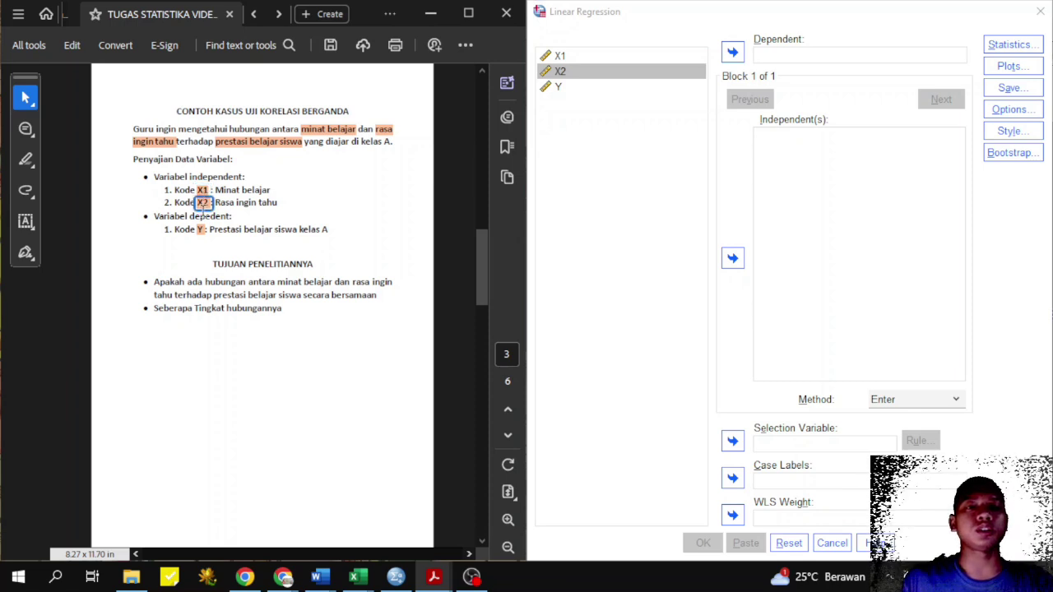
Step: Assign X1 and X2 as the independent variables of the linear regression
click(630, 57)
click(630, 73)
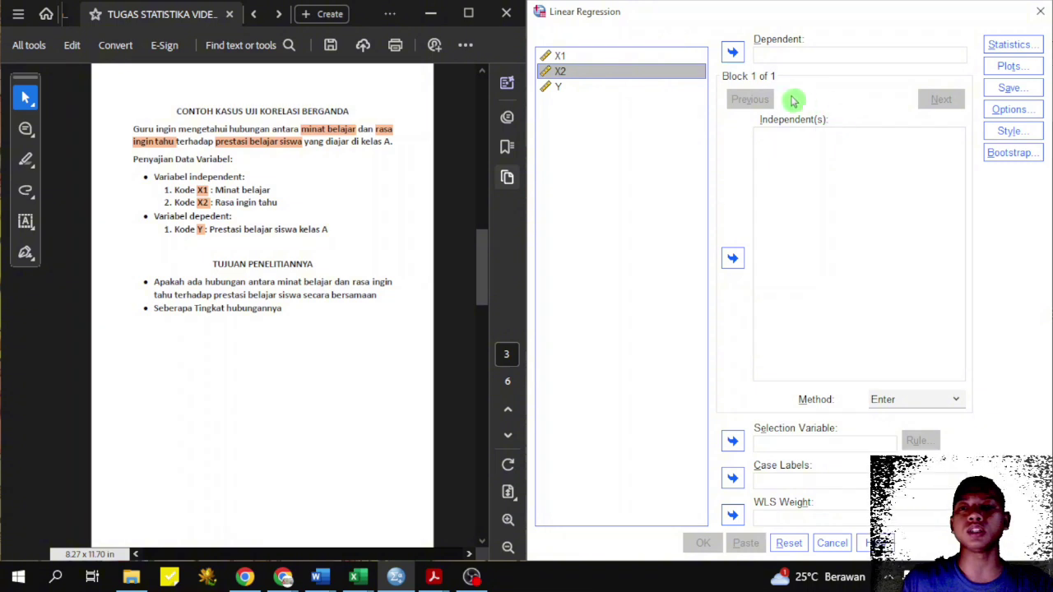
click(613, 57)
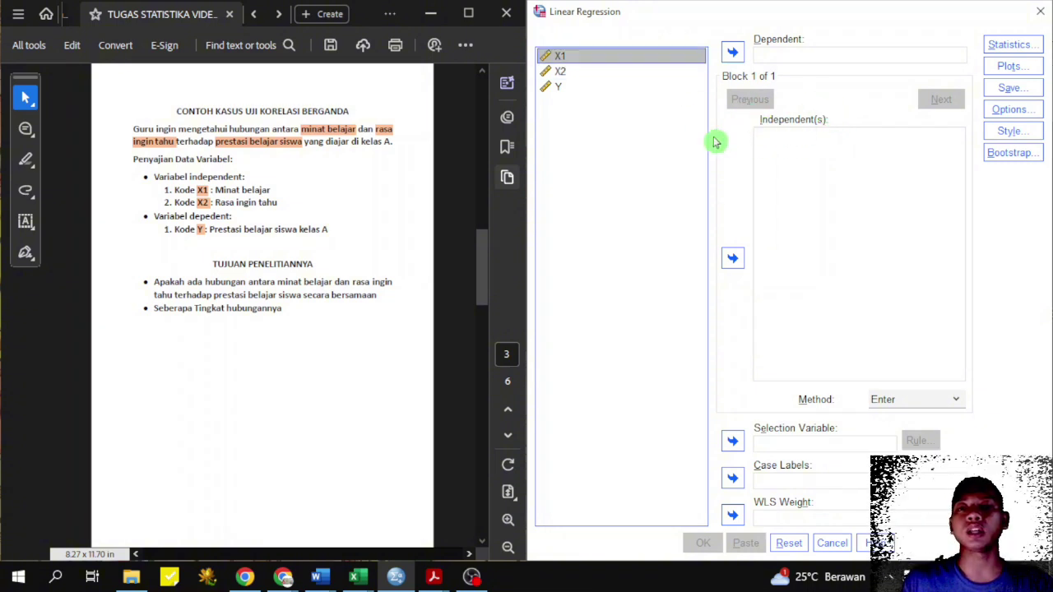
click(733, 255)
click(629, 60)
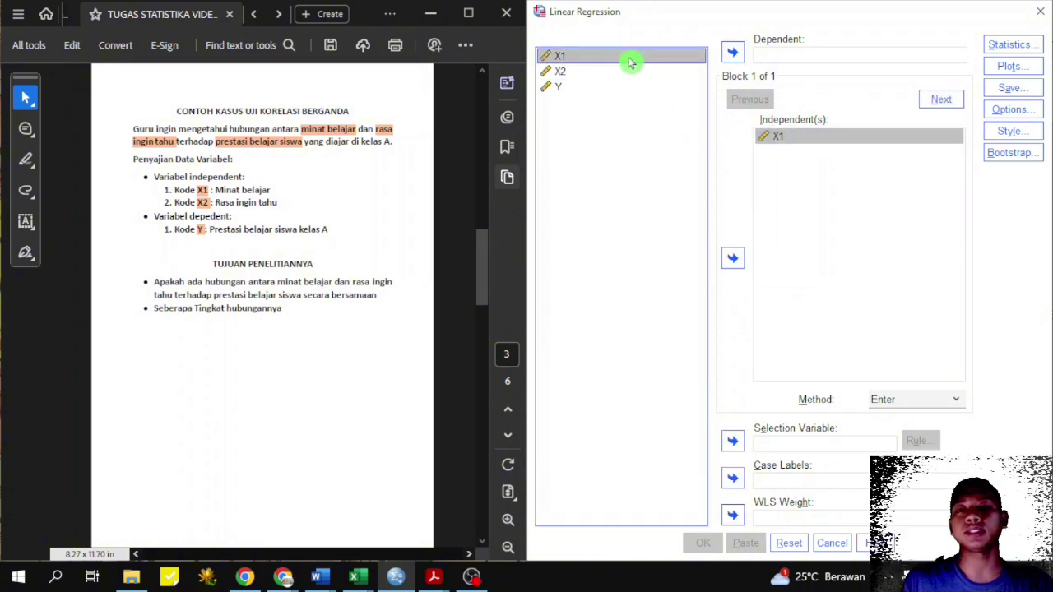
click(630, 84)
click(590, 73)
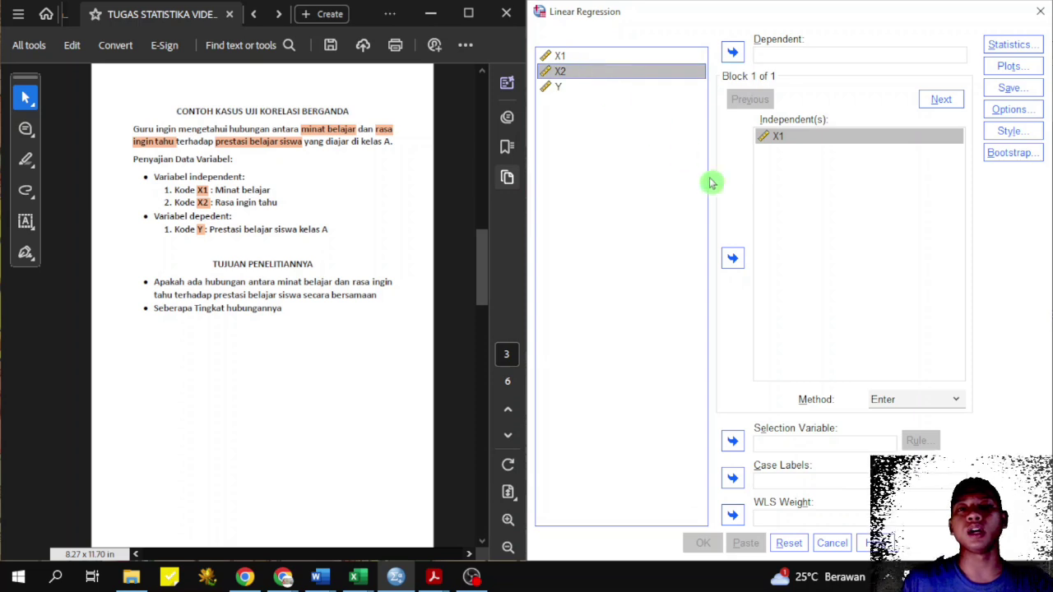
click(732, 257)
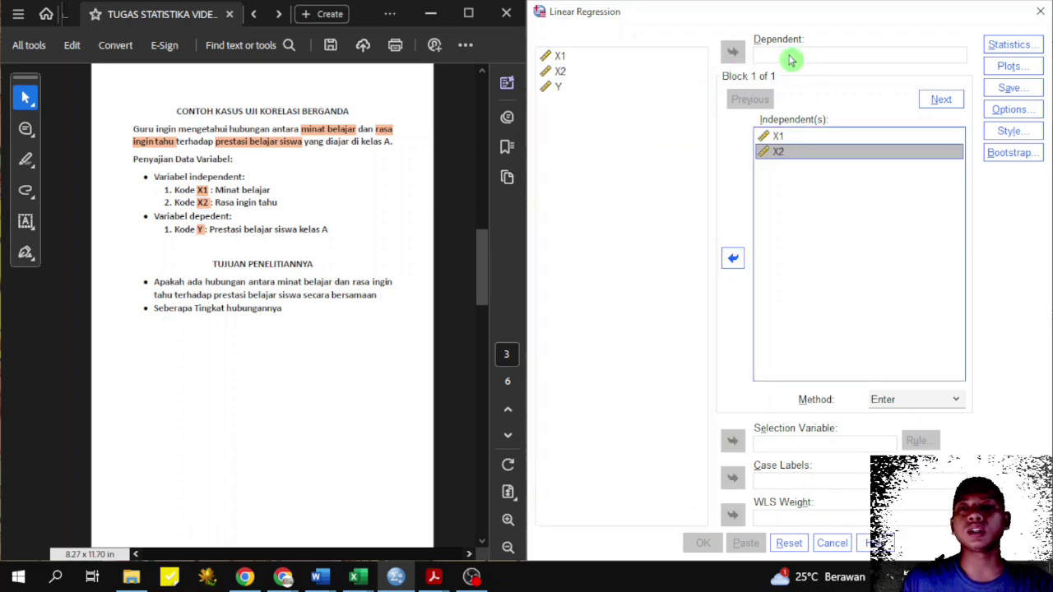
Step: Assign Y as the dependent variable and add the R squared change statistic to the linear regression
click(559, 87)
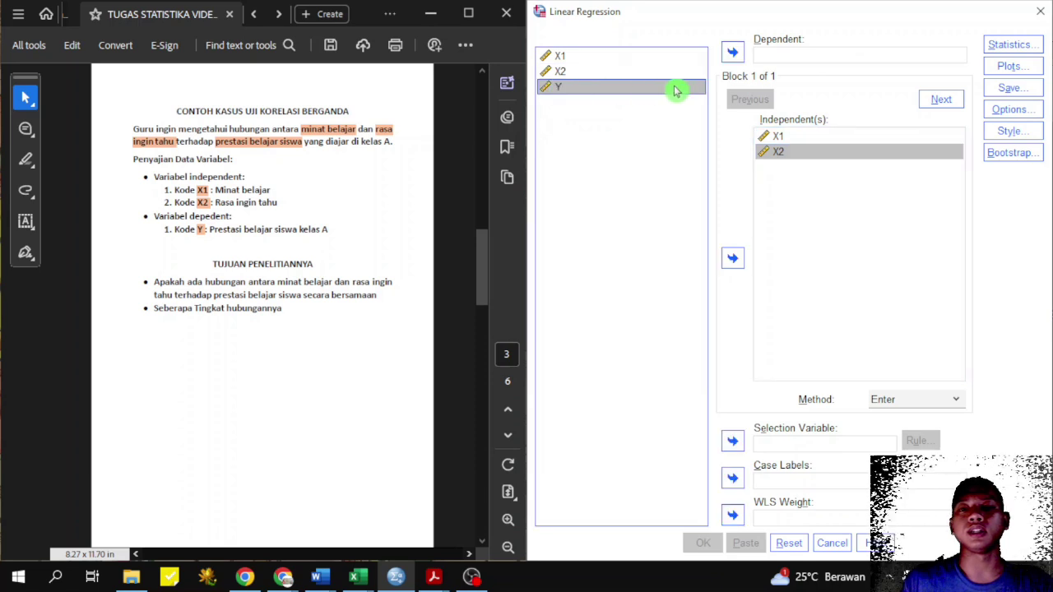
click(732, 52)
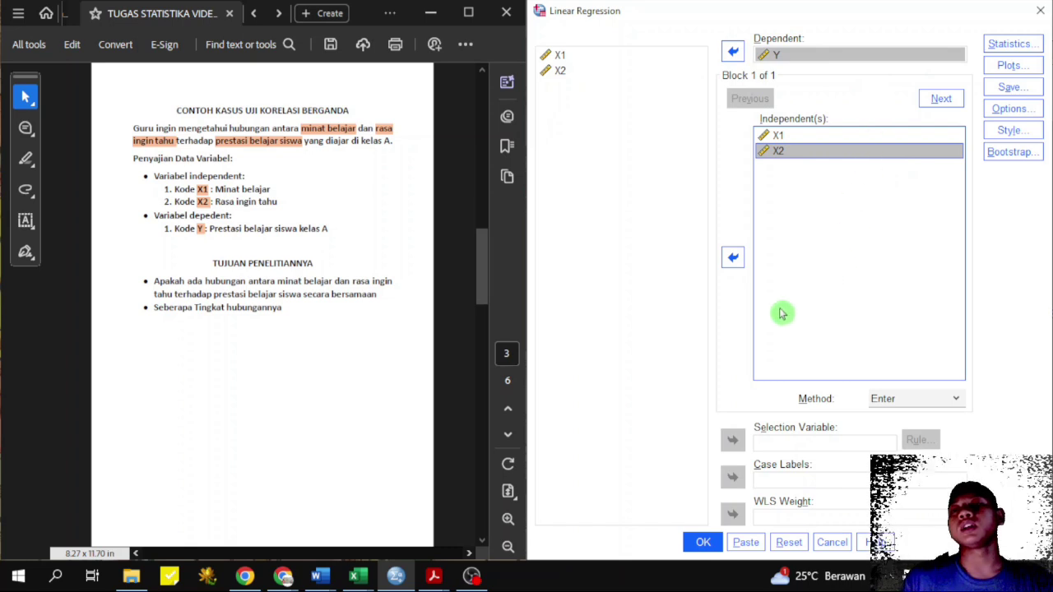
click(1002, 48)
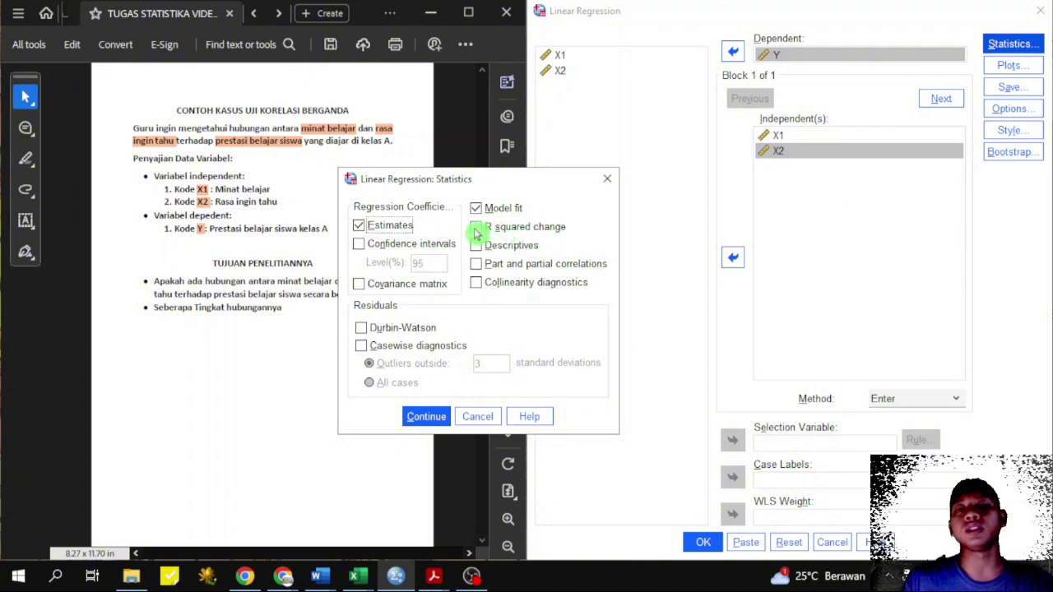
click(512, 231)
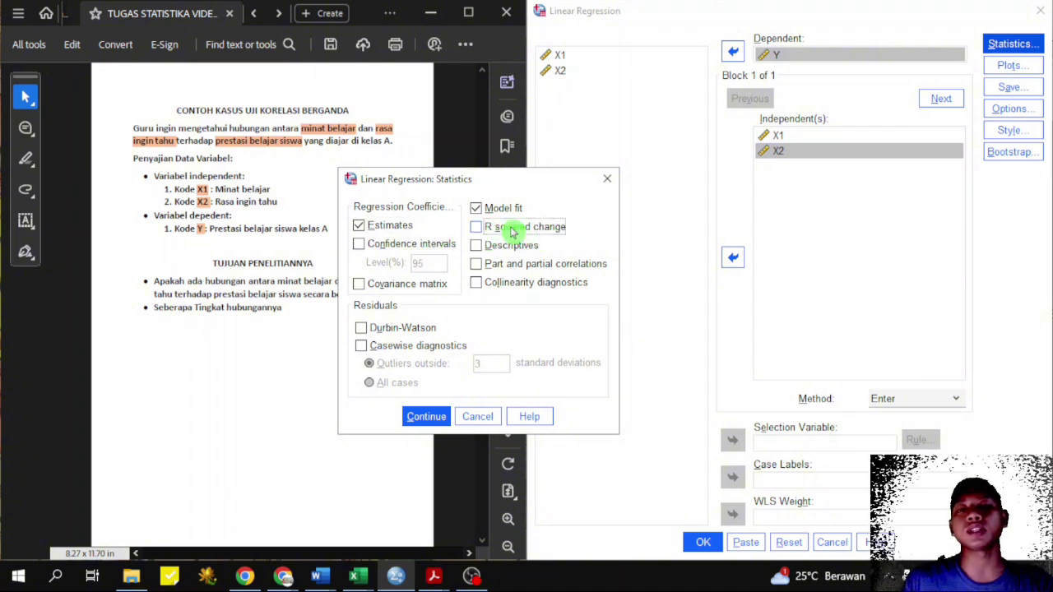
click(417, 419)
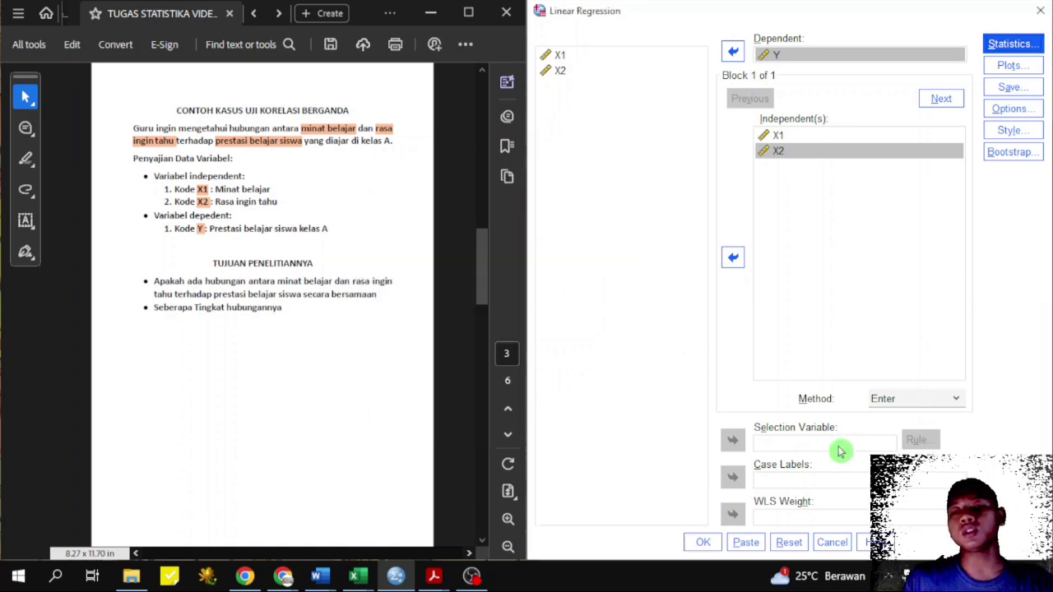
Step: Run the linear regression and snap its output to the right half of the screen, showing the Model Summary's Change Statistics
click(708, 543)
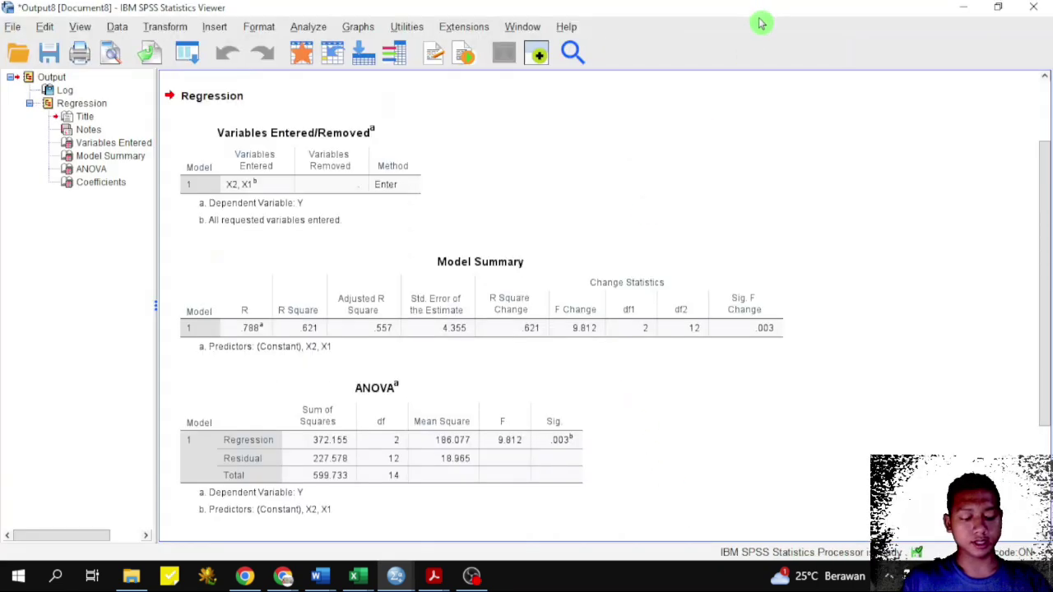
key(super+Right)
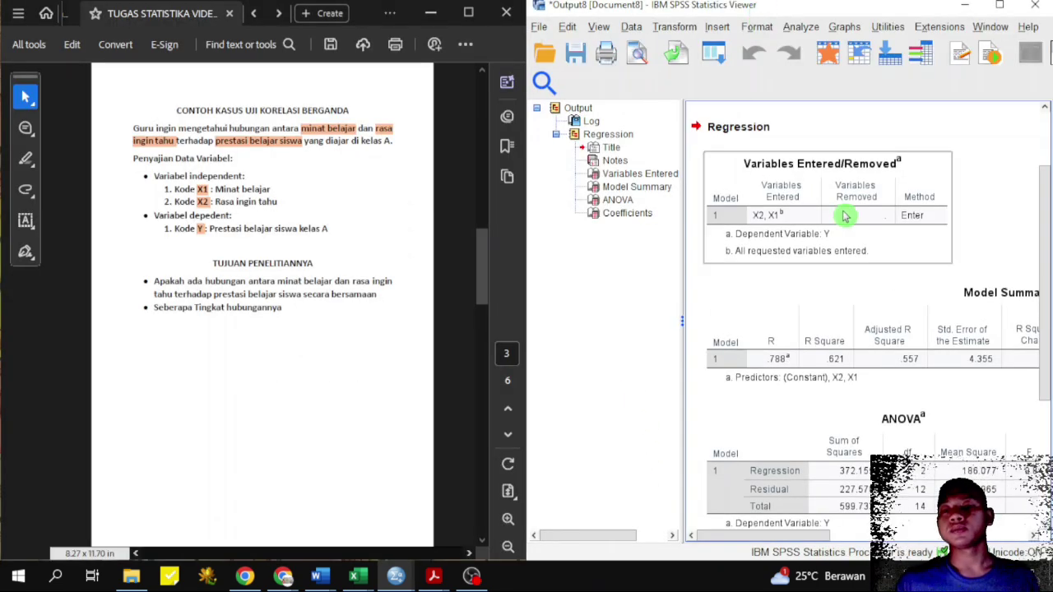
scroll(842, 254, down, 3)
scroll(775, 283, up, 2)
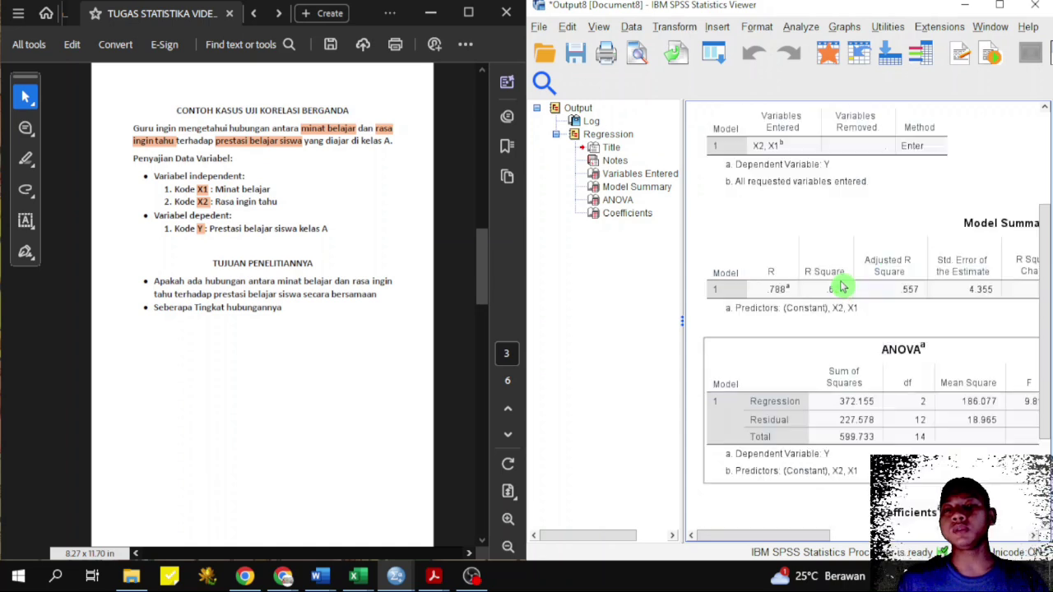
mouse_move(787, 538)
mouse_down()
mouse_move(829, 543)
mouse_move(792, 534)
mouse_up()
click(992, 252)
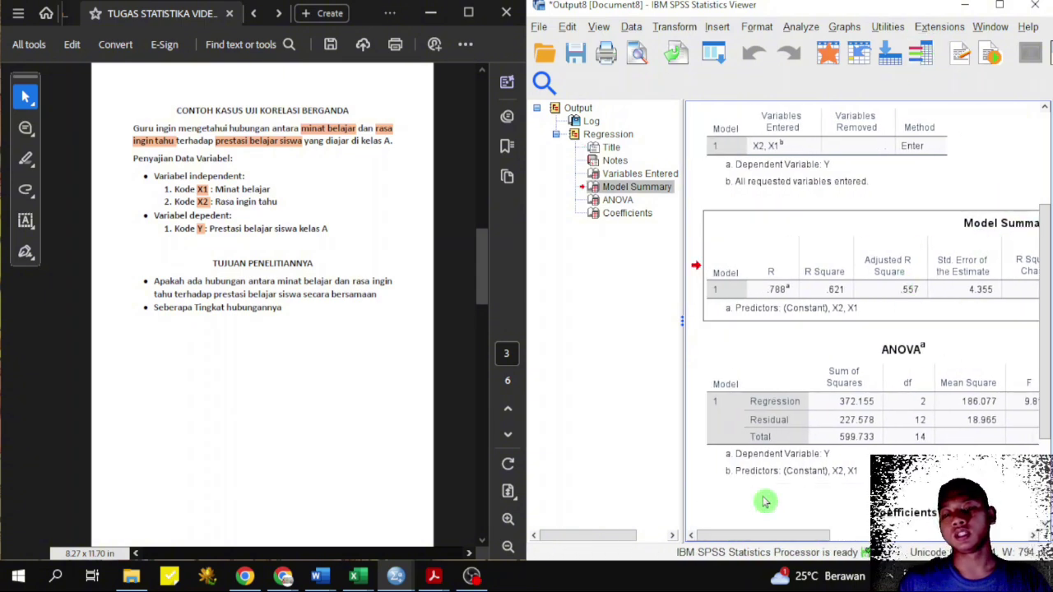
drag(771, 541, 917, 535)
Step: Highlight H₀ in the testing criteria on page 5 of the PDF
click(372, 240)
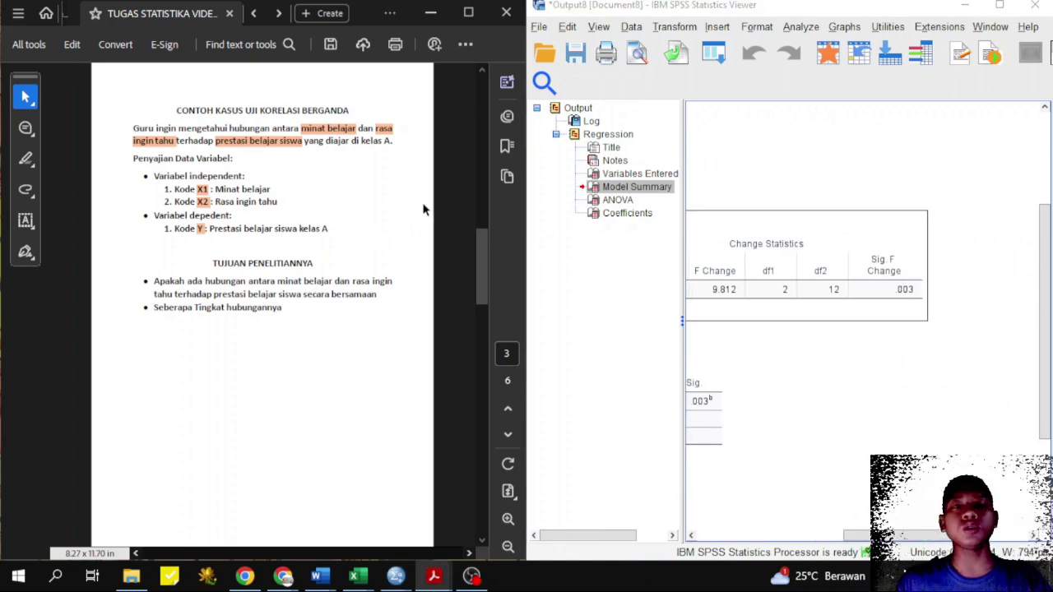
scroll(458, 217, down, 3)
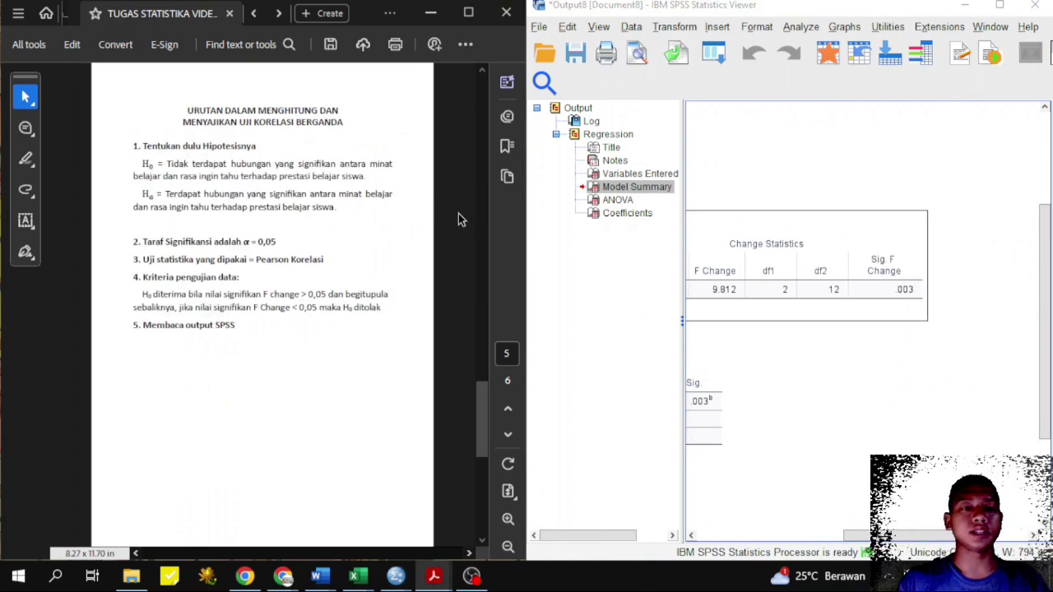
scroll(458, 214, up, 1)
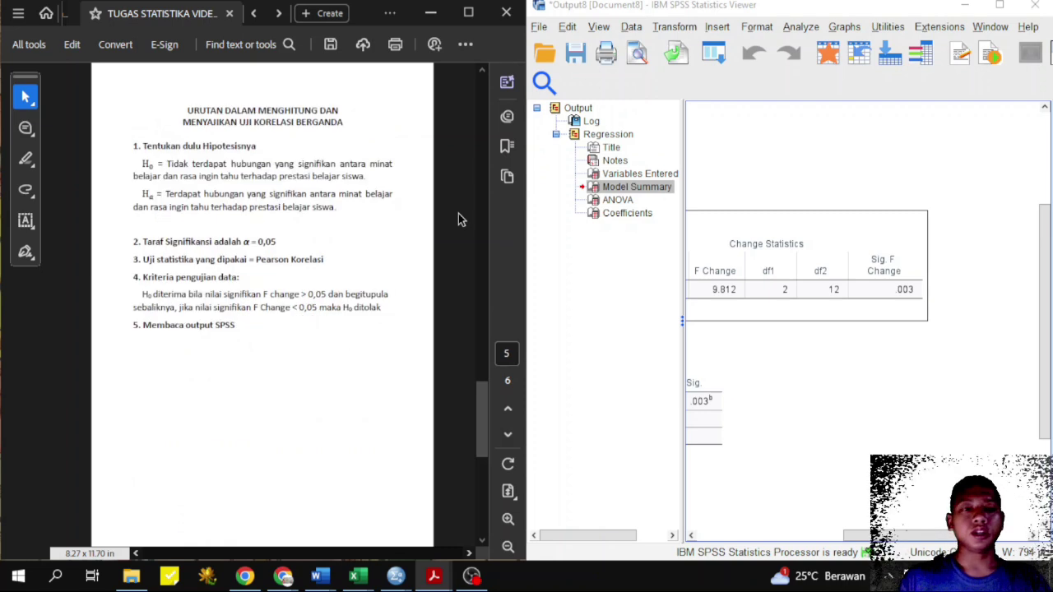
drag(138, 296, 151, 294)
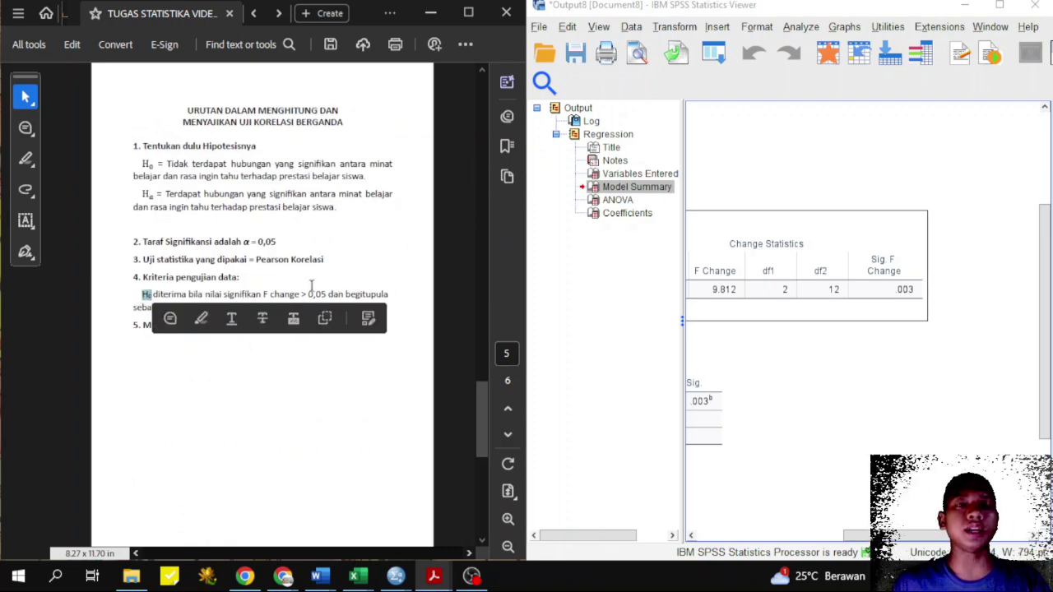
click(201, 319)
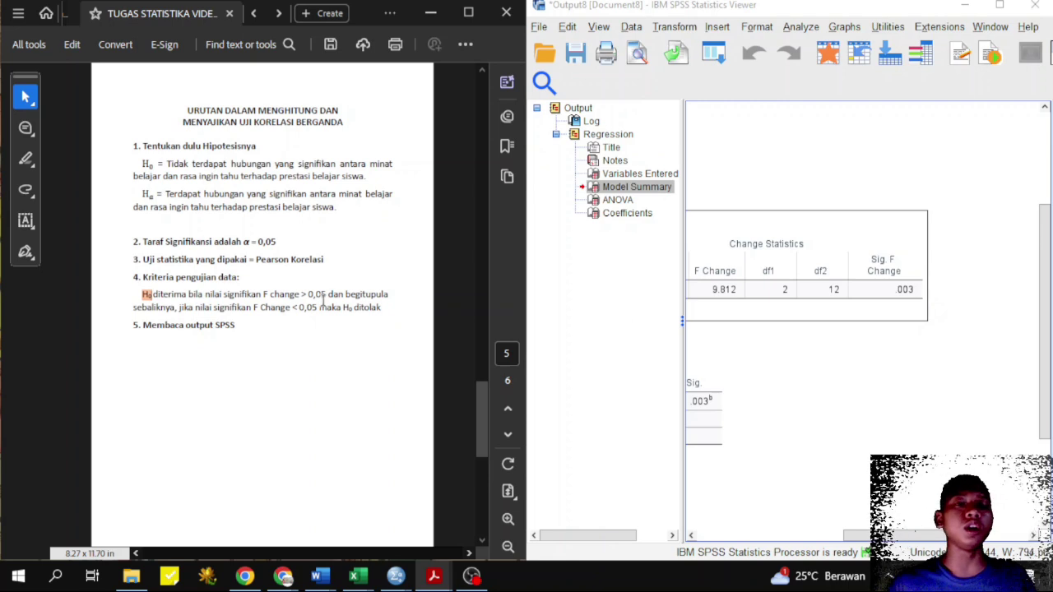
Step: Examine the Model Summary table across to its Sig. F Change column, beside the test procedure on page 5 of the PDF
scroll(456, 262, down, 3)
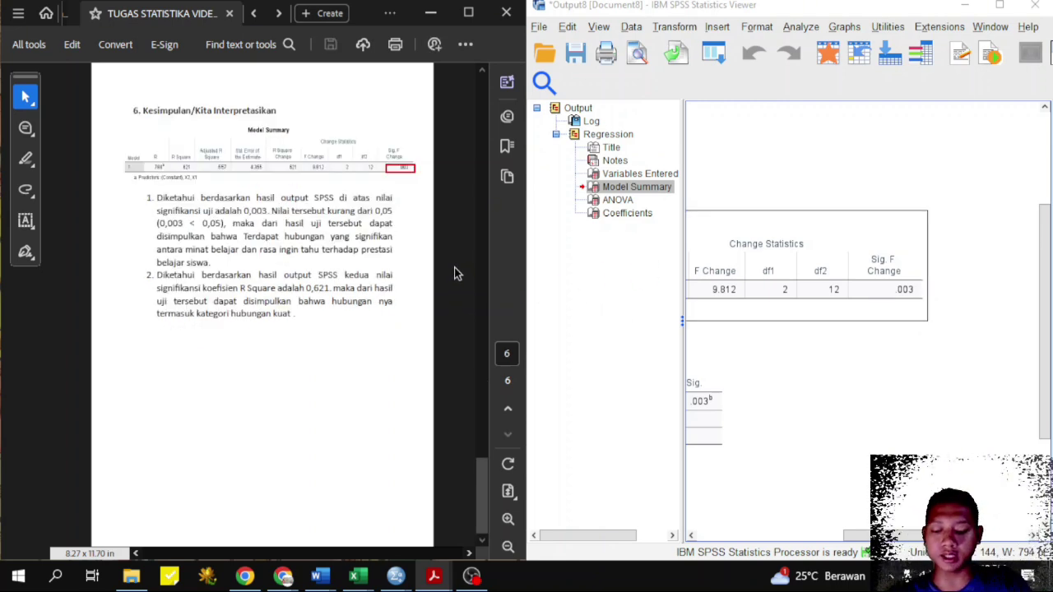
scroll(453, 278, up, 3)
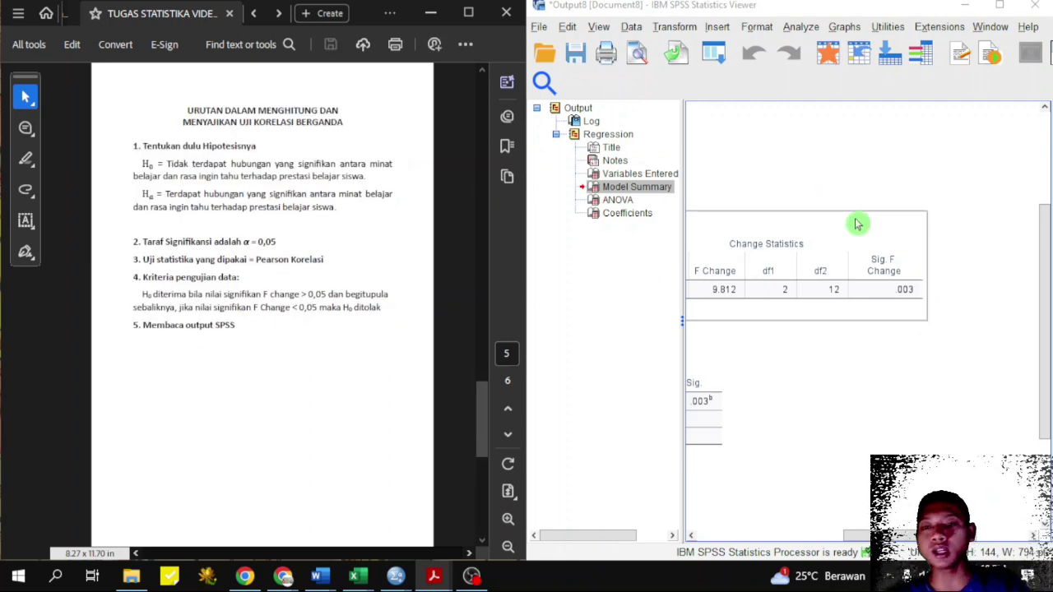
drag(847, 535, 731, 539)
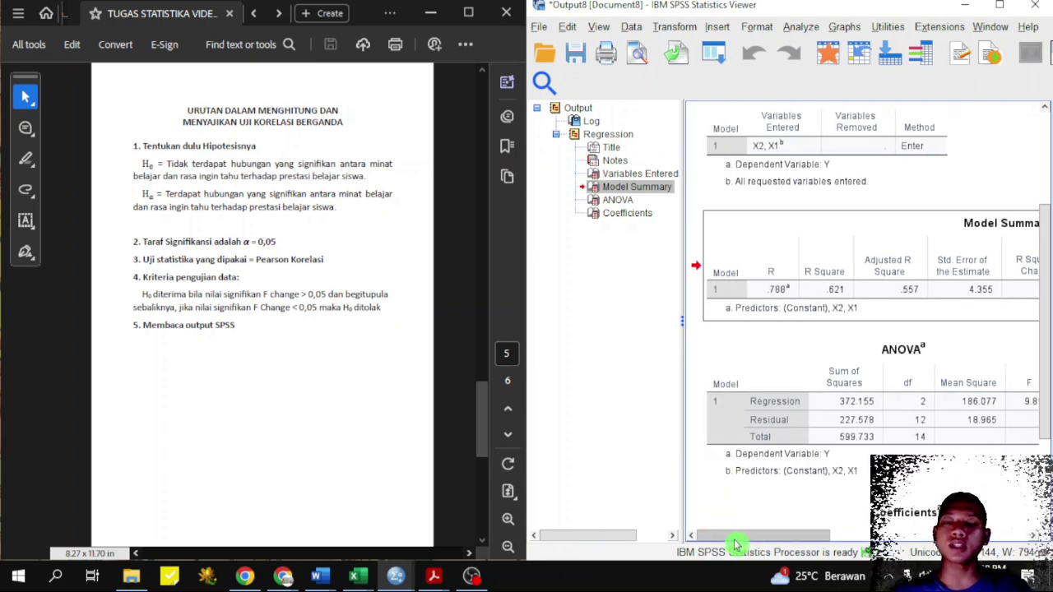
mouse_move(735, 541)
mouse_down()
mouse_move(799, 535)
mouse_move(735, 536)
mouse_up()
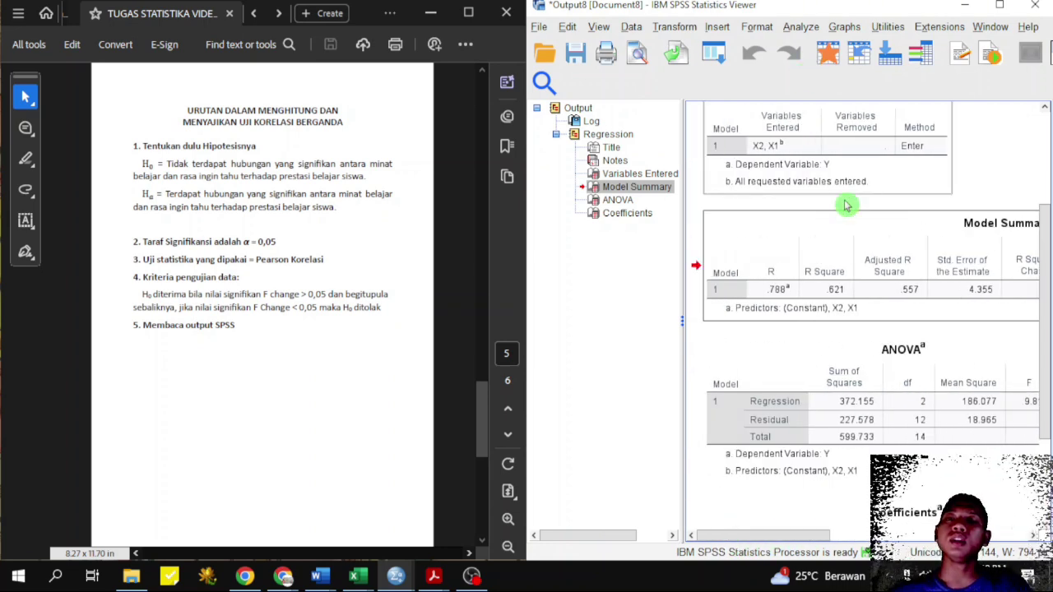
scroll(793, 300, right, 5)
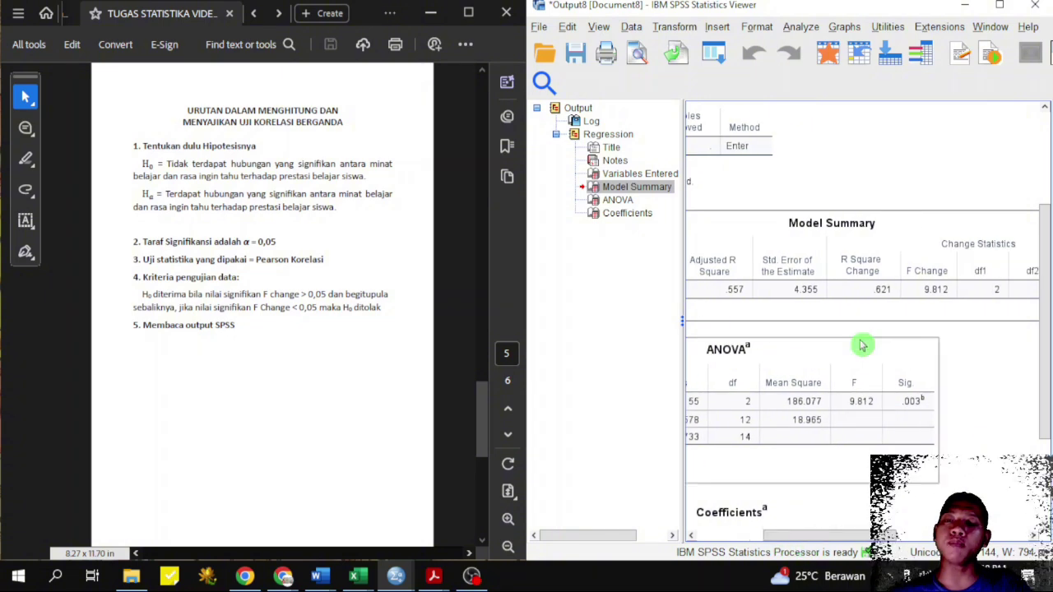
drag(822, 537, 945, 536)
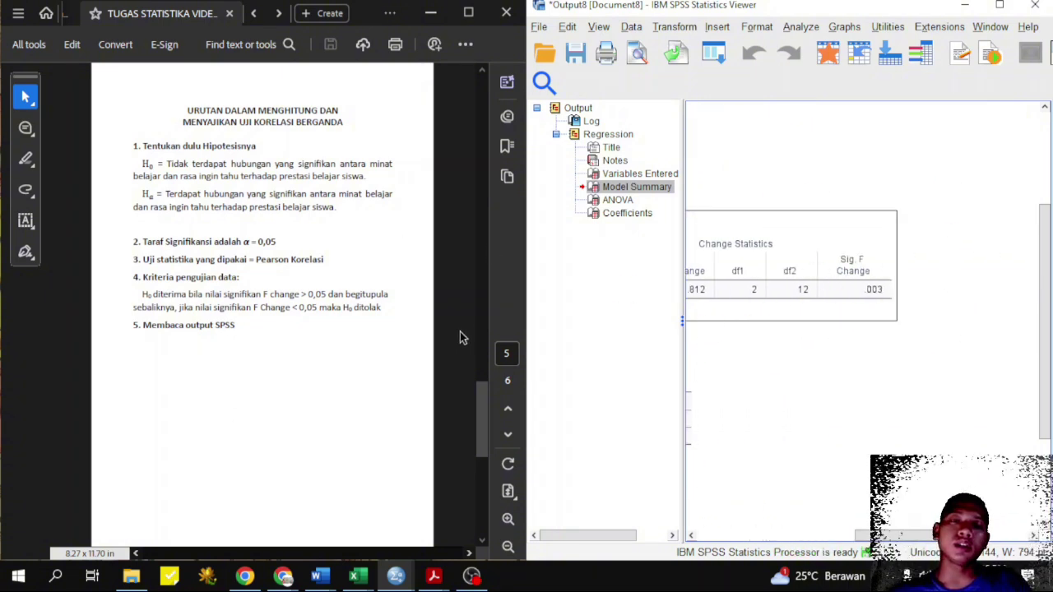
Step: Review the testing criteria on page 5 of the PDF, pointing out the F change wording by selecting it
scroll(466, 317, up, 5)
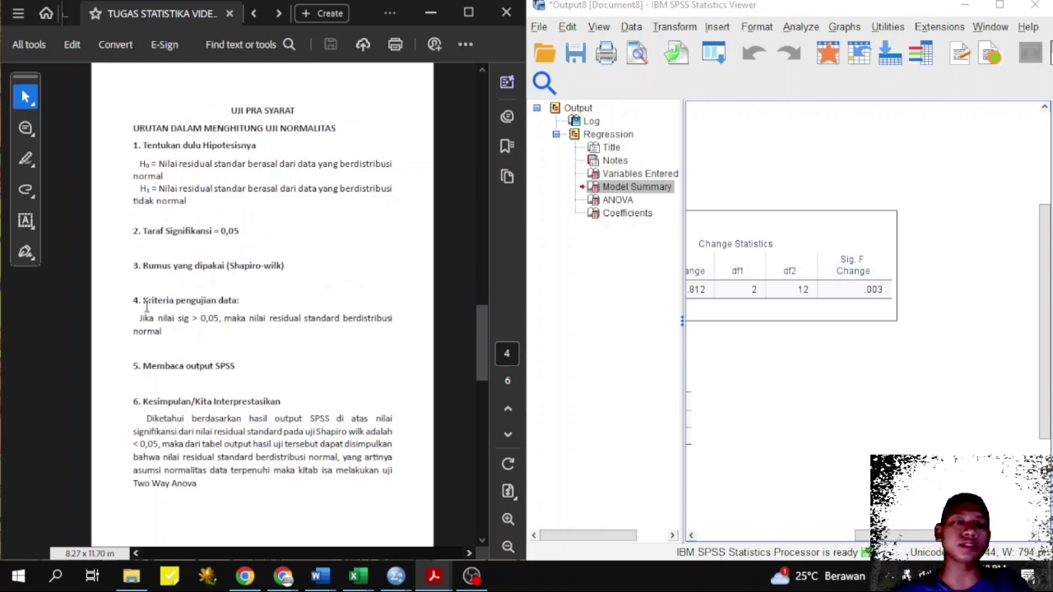
scroll(494, 374, down, 10)
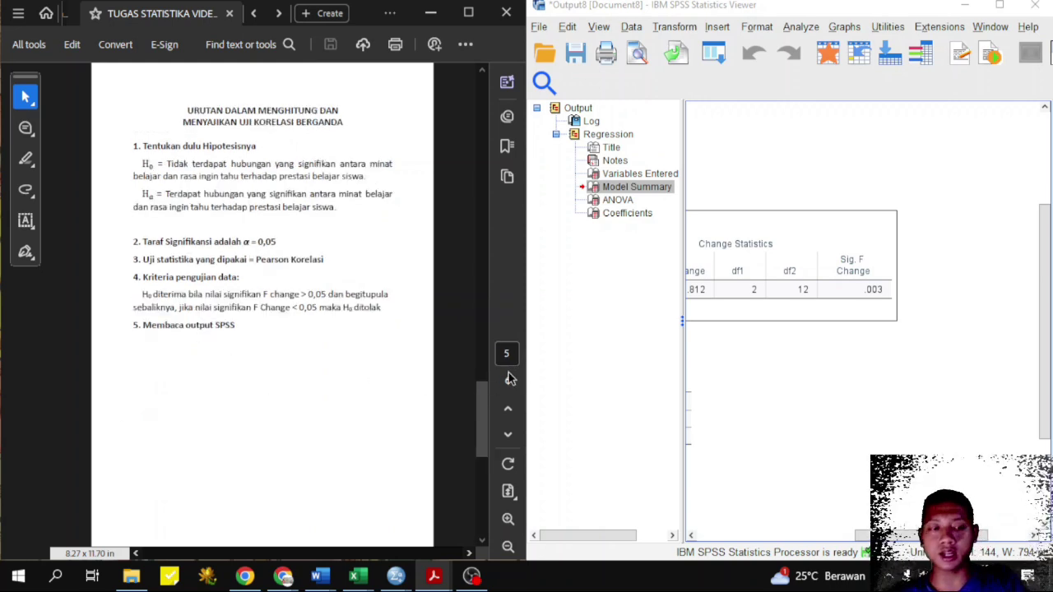
scroll(494, 381, up, 10)
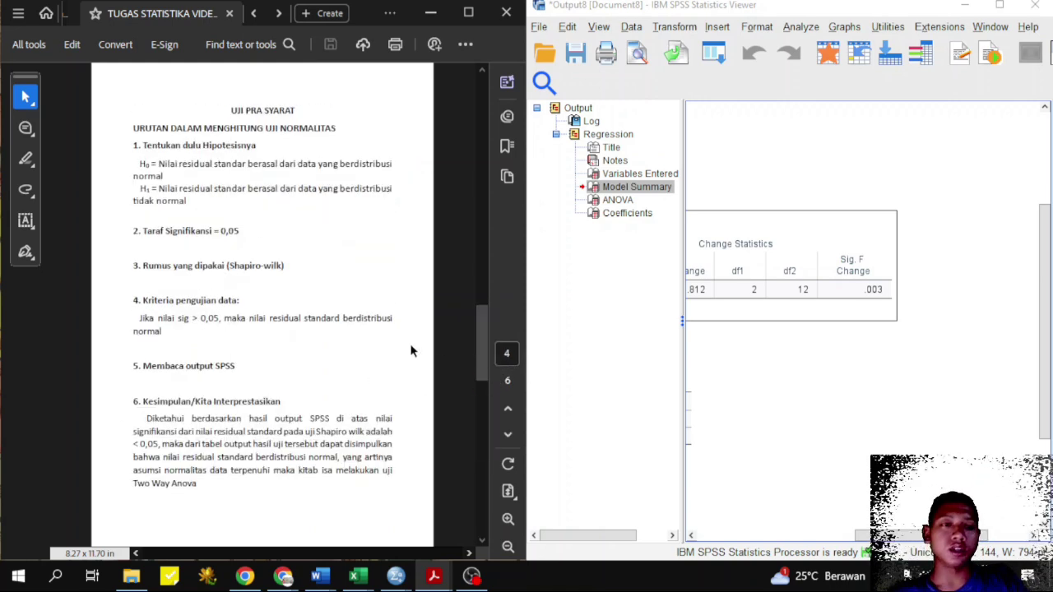
scroll(429, 355, down, 5)
mouse_move(178, 307)
mouse_down()
mouse_move(156, 294)
mouse_move(309, 294)
mouse_up()
click(263, 301)
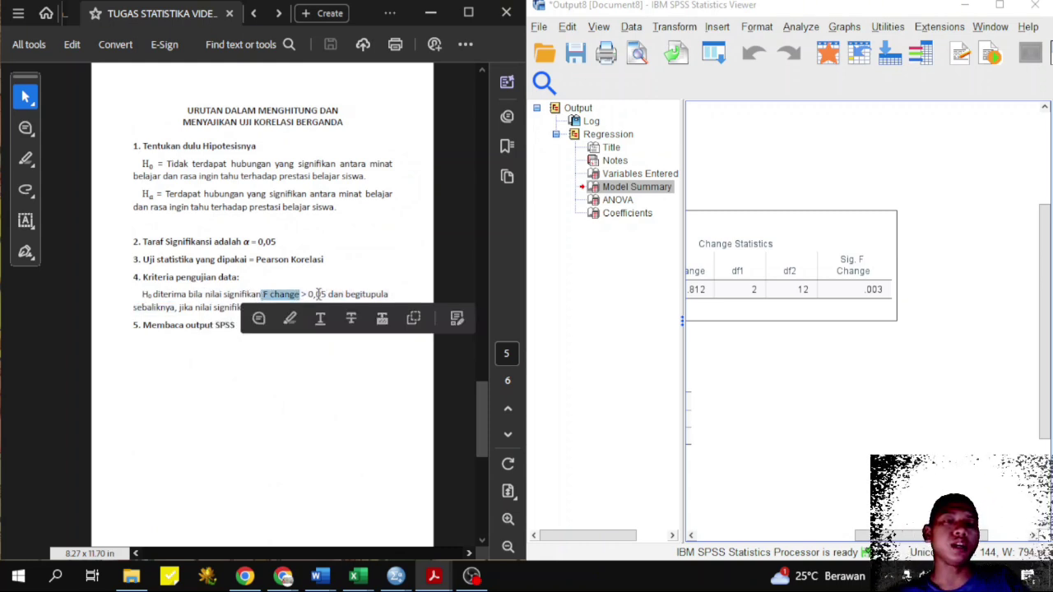
click(307, 295)
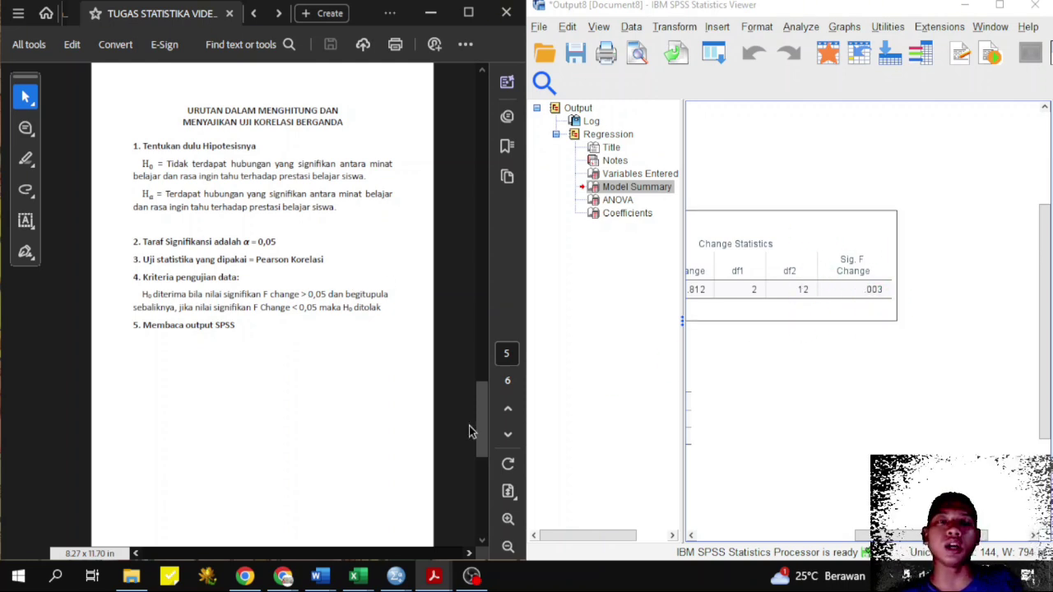
Step: Highlight the significance value 0,003 in the first conclusion on page 6 of the PDF
scroll(452, 345, down, 3)
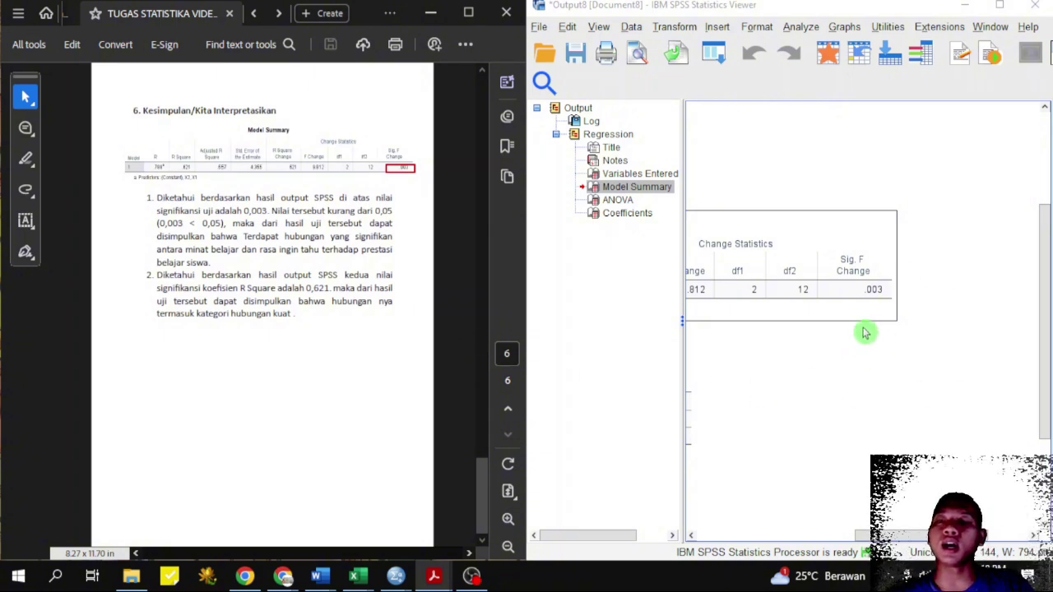
drag(157, 199, 263, 206)
click(263, 206)
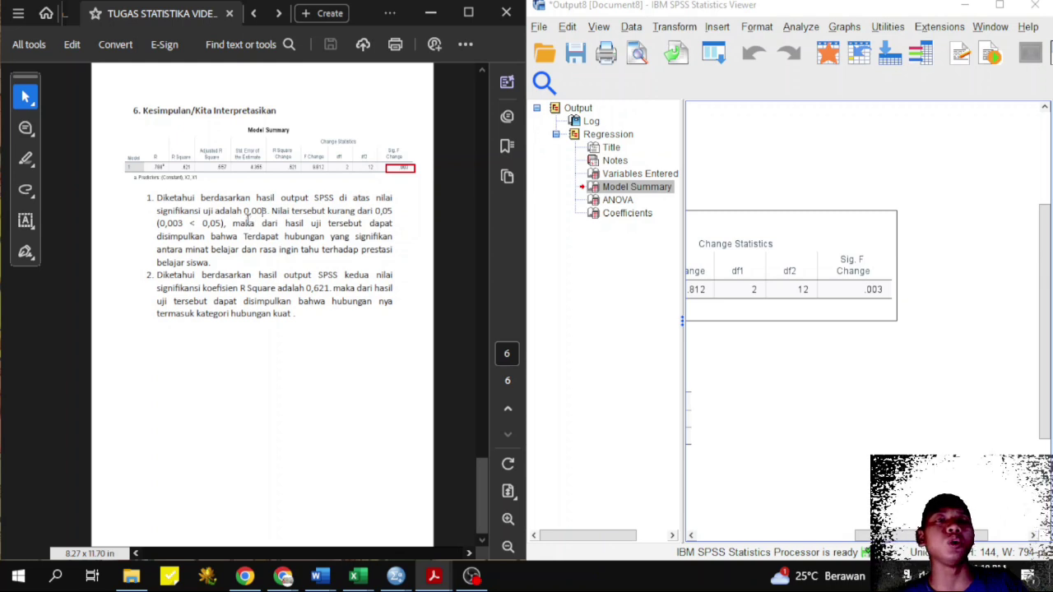
drag(265, 213, 270, 213)
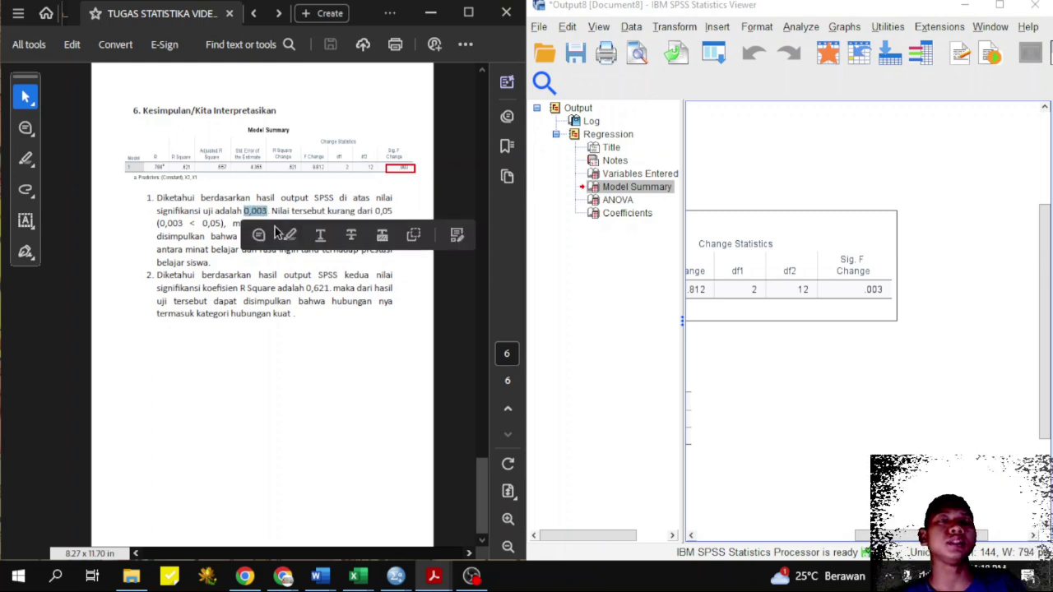
click(288, 235)
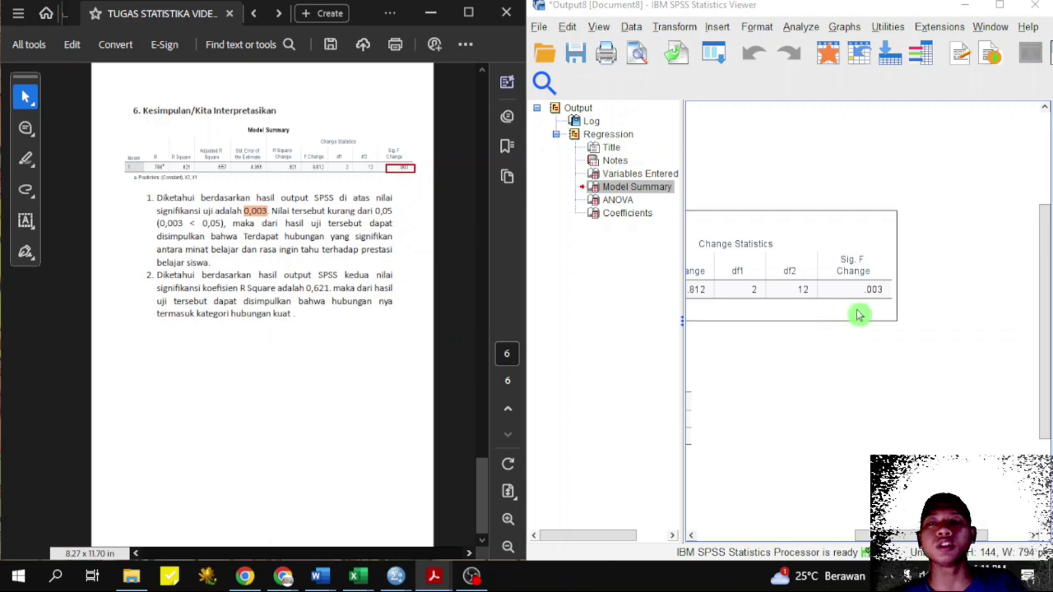
Step: Place the Excel workbook tingkat hubungan korelasi.xlsx on the left half of the screen beside the SPSS output showing the Model Summary's R Square
drag(918, 537, 892, 538)
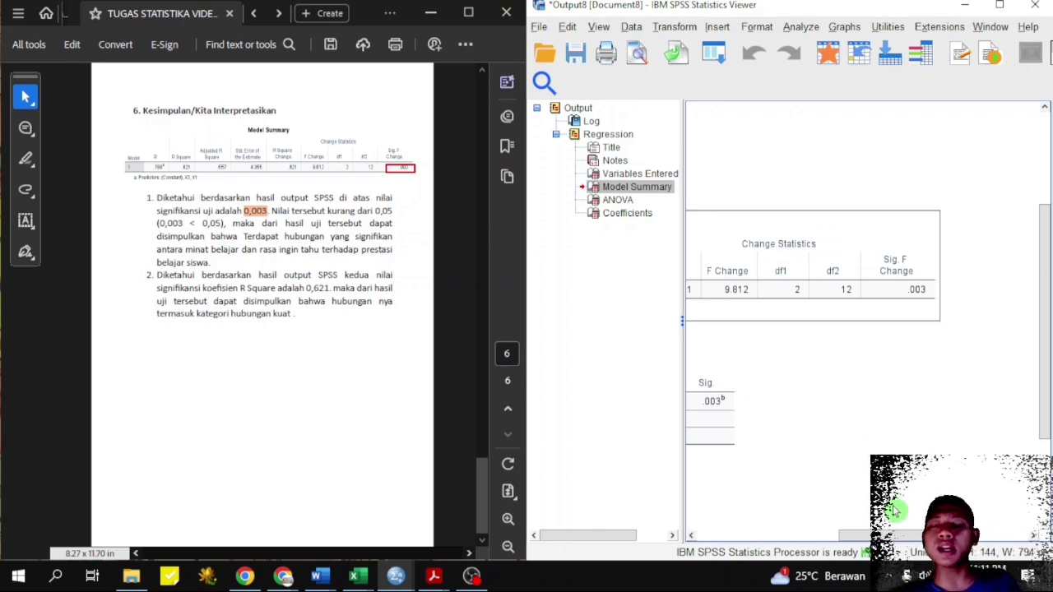
drag(922, 535, 786, 539)
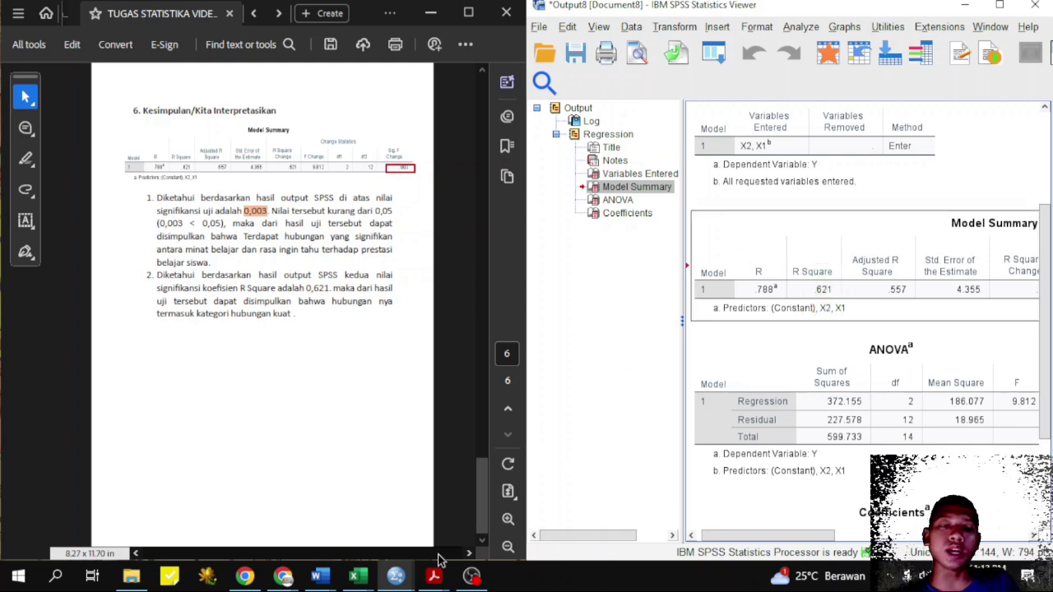
mouse_move(360, 580)
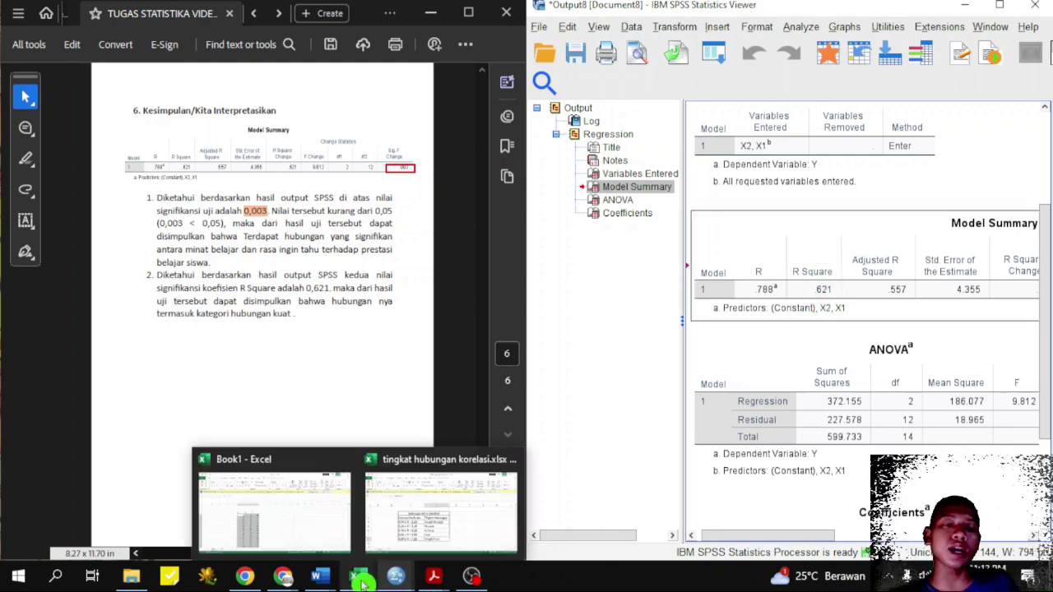
click(425, 524)
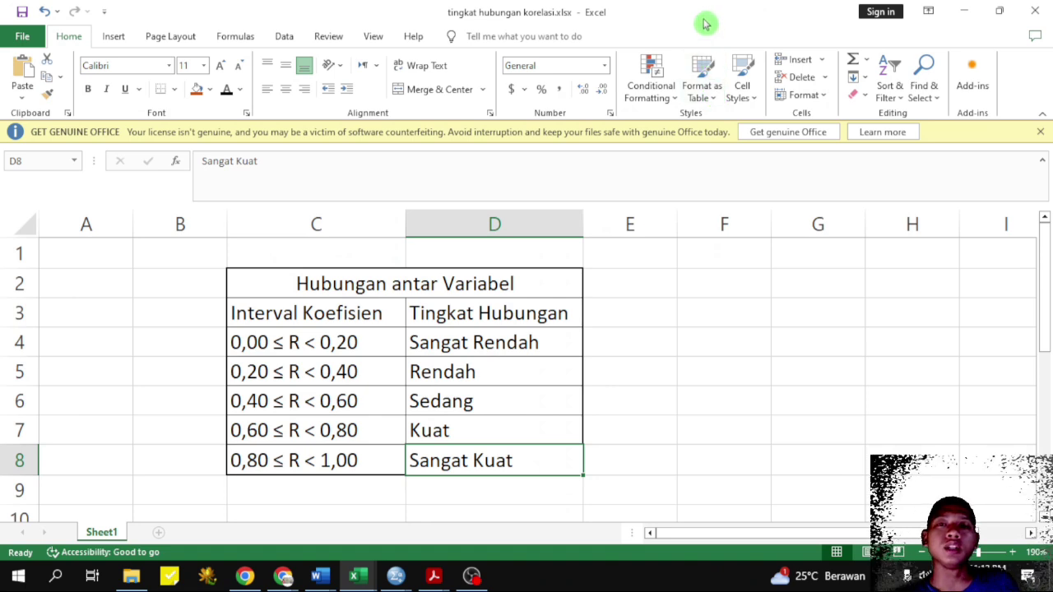
key(super+Left)
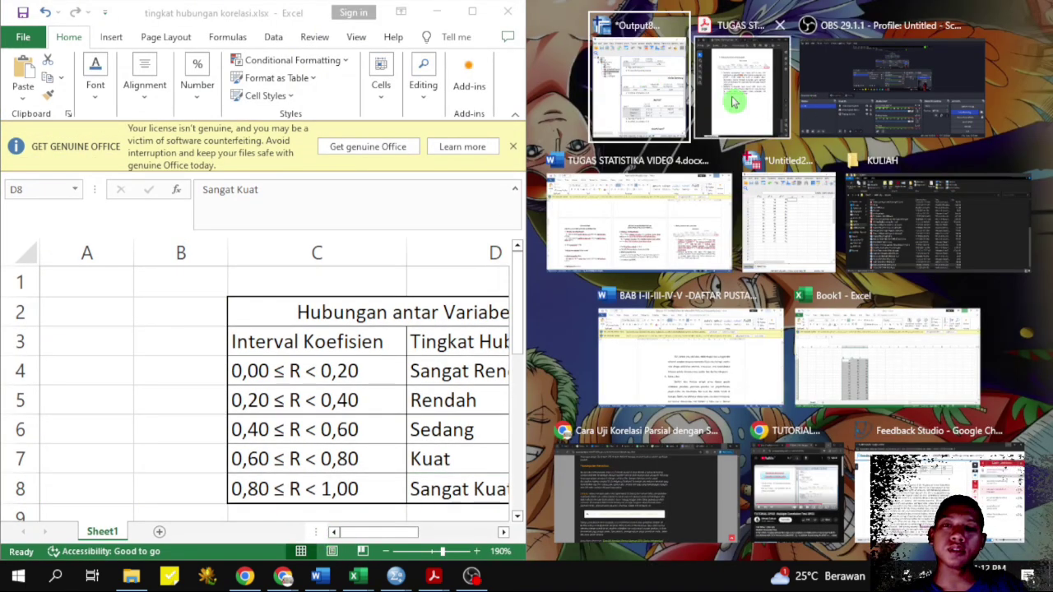
click(670, 108)
click(383, 533)
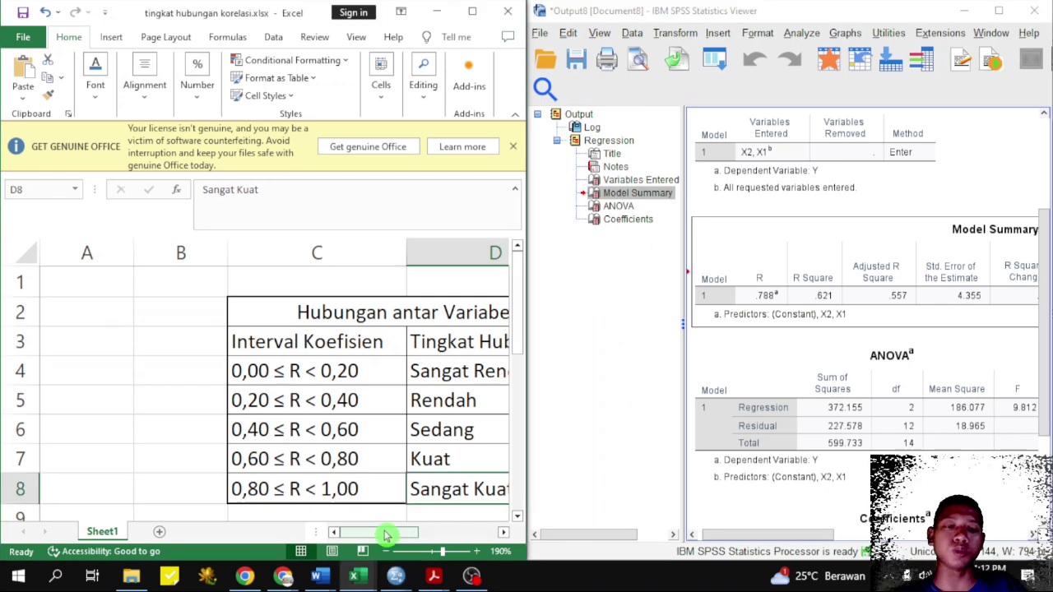
Step: Compare the Model Summary's R with the Hubungan antar Variabel table, selecting the 0,60 ≤ R < 0,80 interval and its Tingkat Hubungan cell, Kuat
mouse_move(413, 539)
mouse_down()
mouse_move(409, 532)
mouse_move(444, 533)
mouse_move(404, 536)
mouse_move(421, 535)
mouse_up()
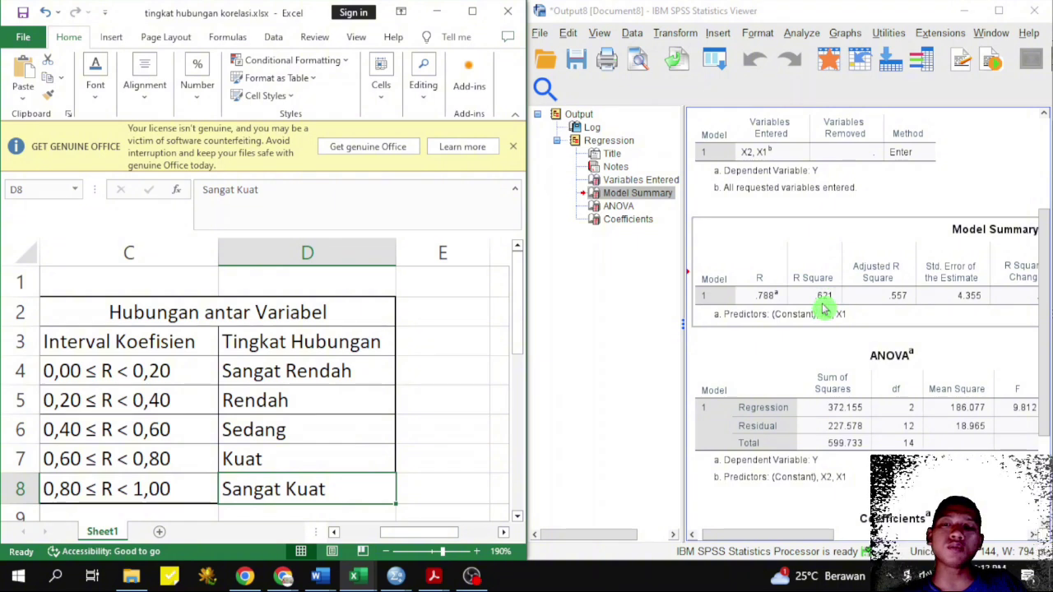
click(201, 455)
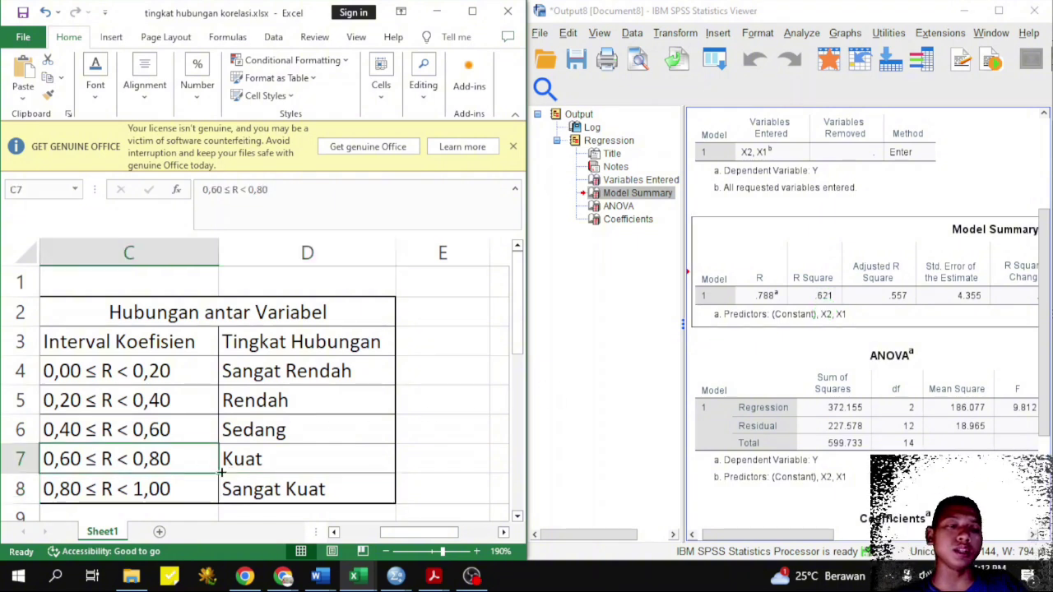
click(263, 466)
click(186, 460)
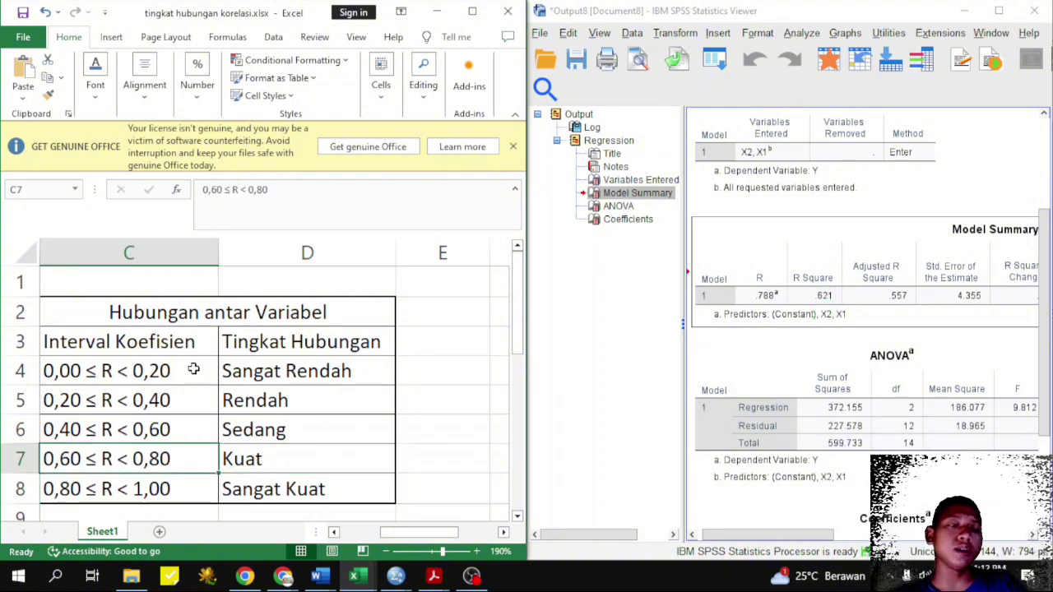
click(194, 370)
click(183, 420)
click(164, 459)
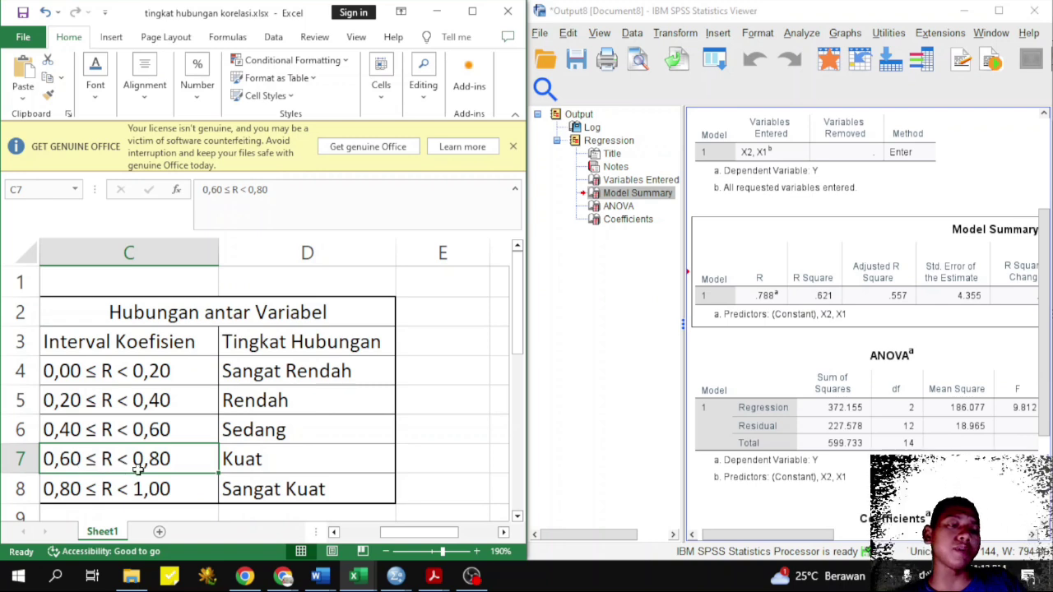
click(268, 465)
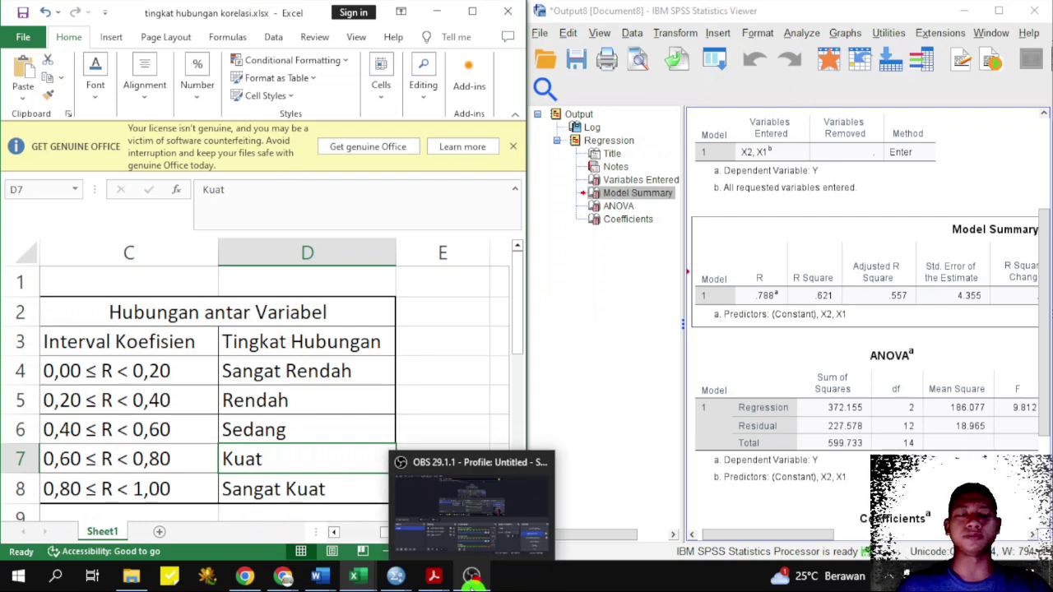
click(471, 576)
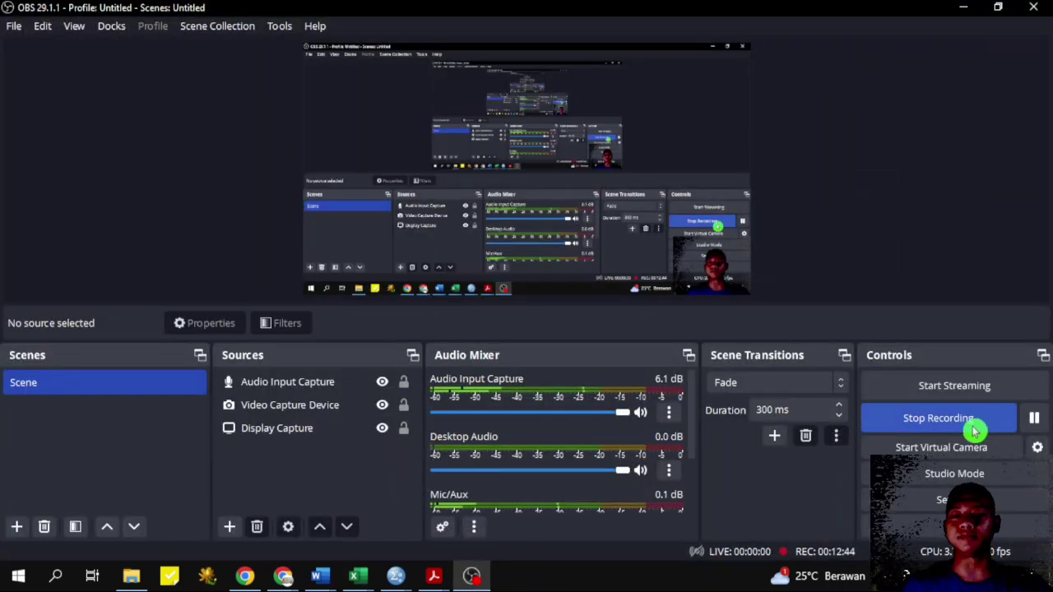